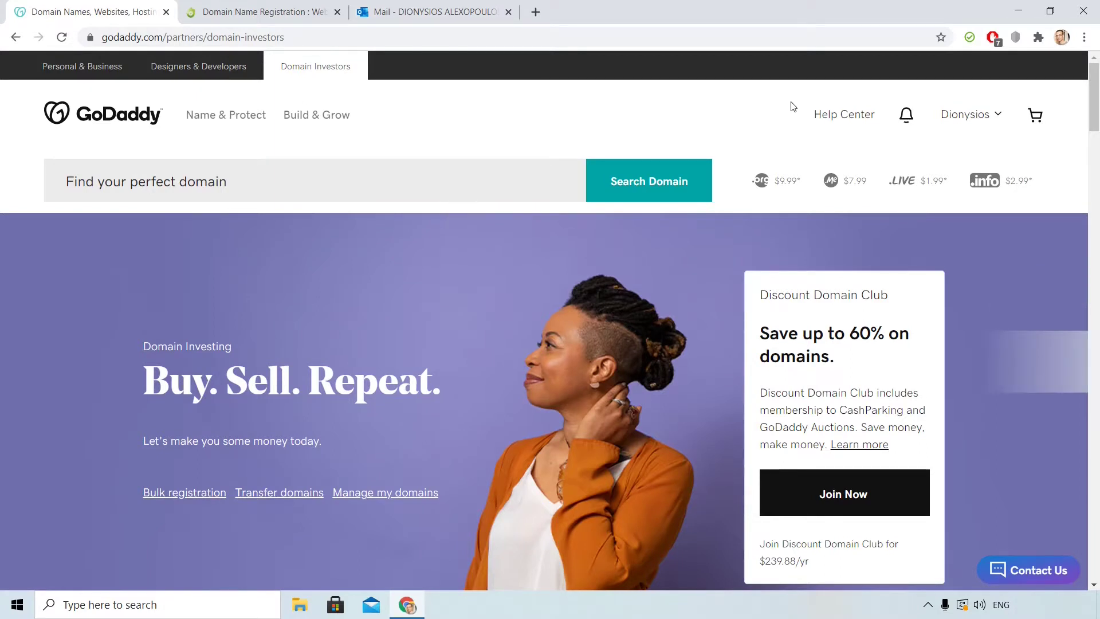
Check the Dynadot and Outlook tabs, then come back to the GoDaddy site
left_click(243, 16)
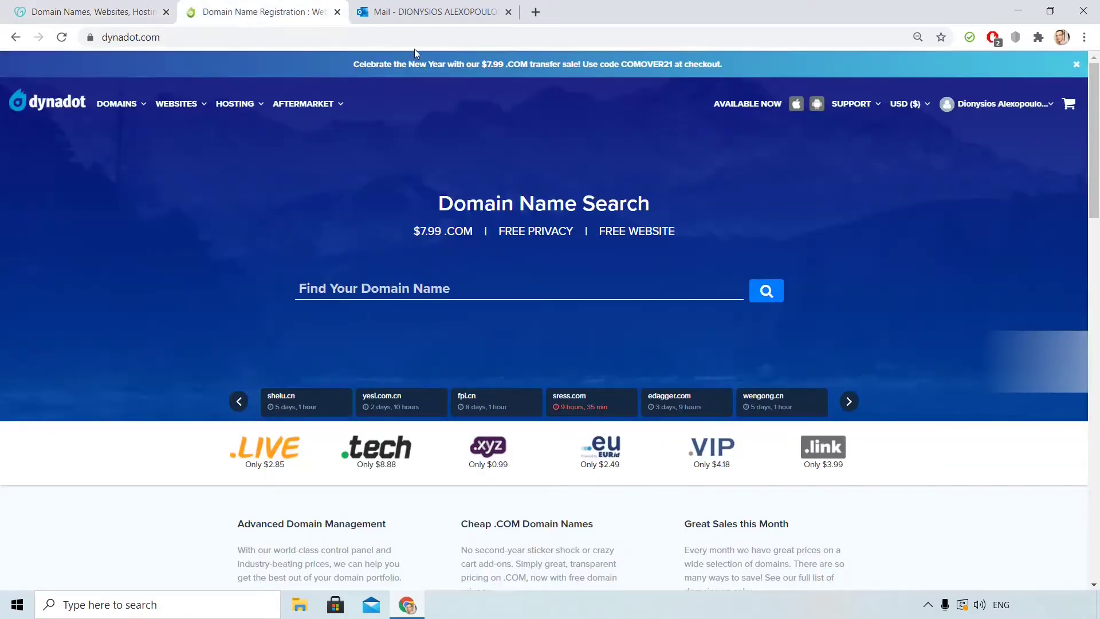
left_click(433, 16)
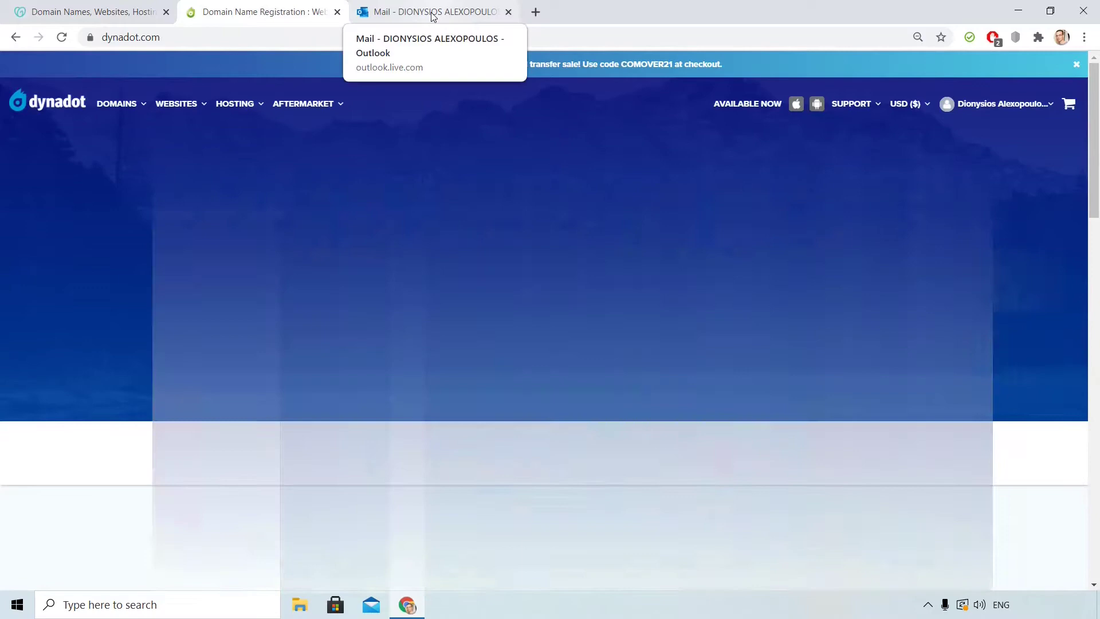
left_click(106, 14)
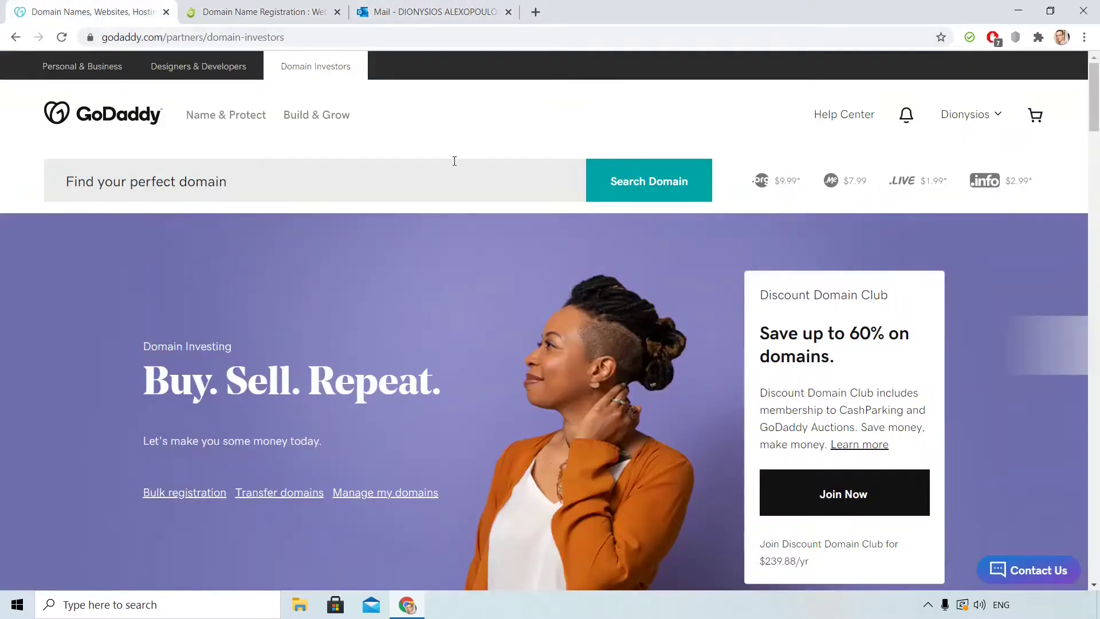
Go to Manage Domains from the account menu and search My Domains for 'food'
left_click(973, 122)
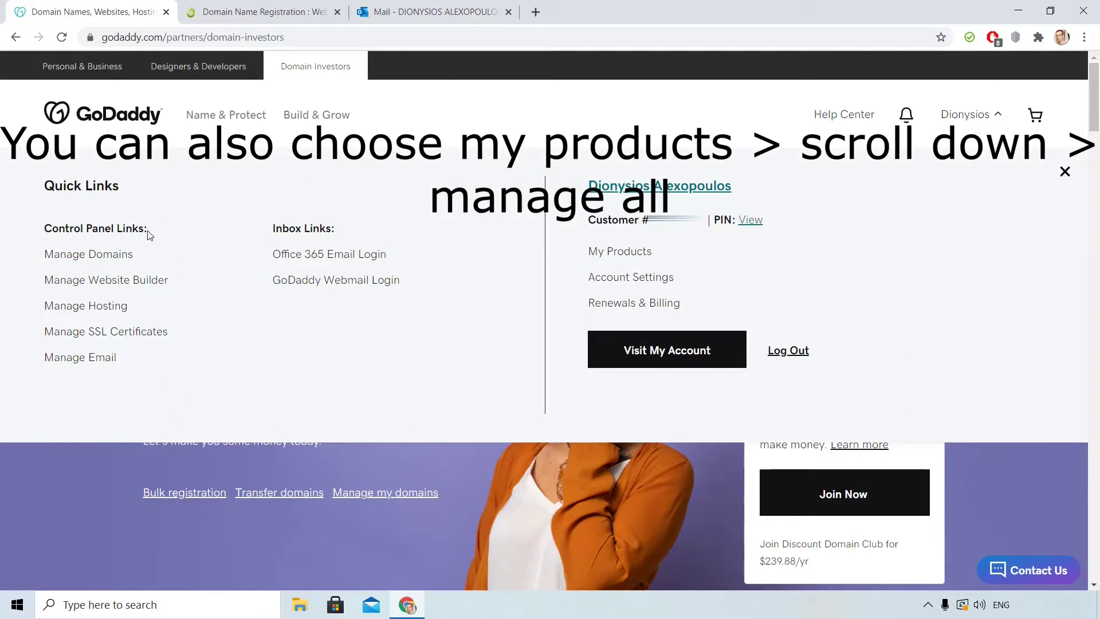
left_click(100, 255)
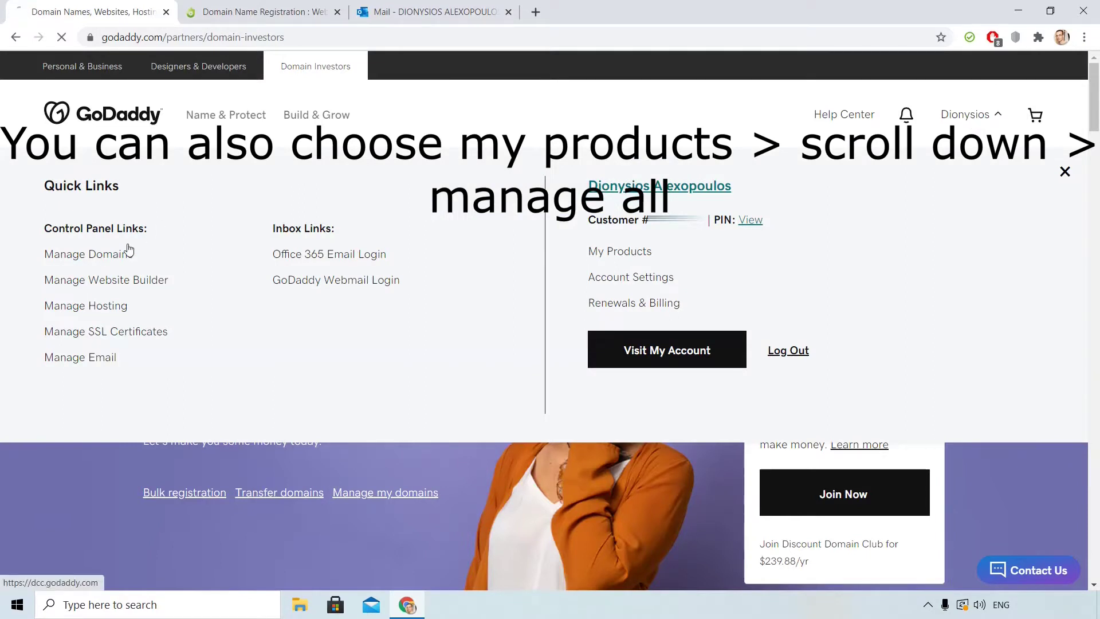
left_click(928, 605)
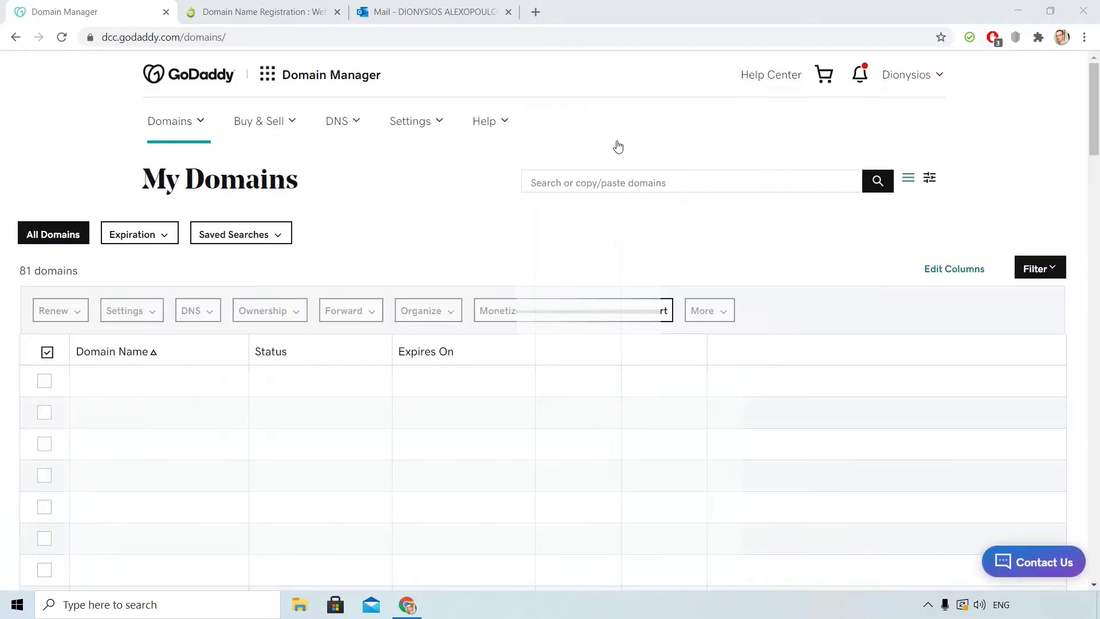
left_click(603, 182)
type("food")
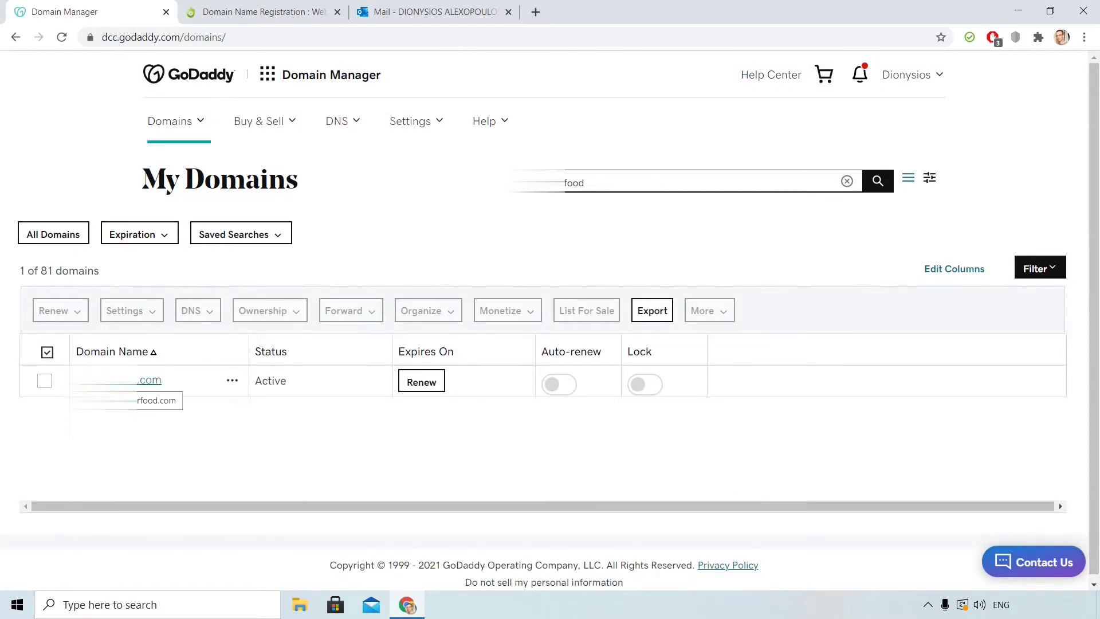
Open the food domain's settings and confirm Domain lock is Off under Additional Settings
left_click(148, 378)
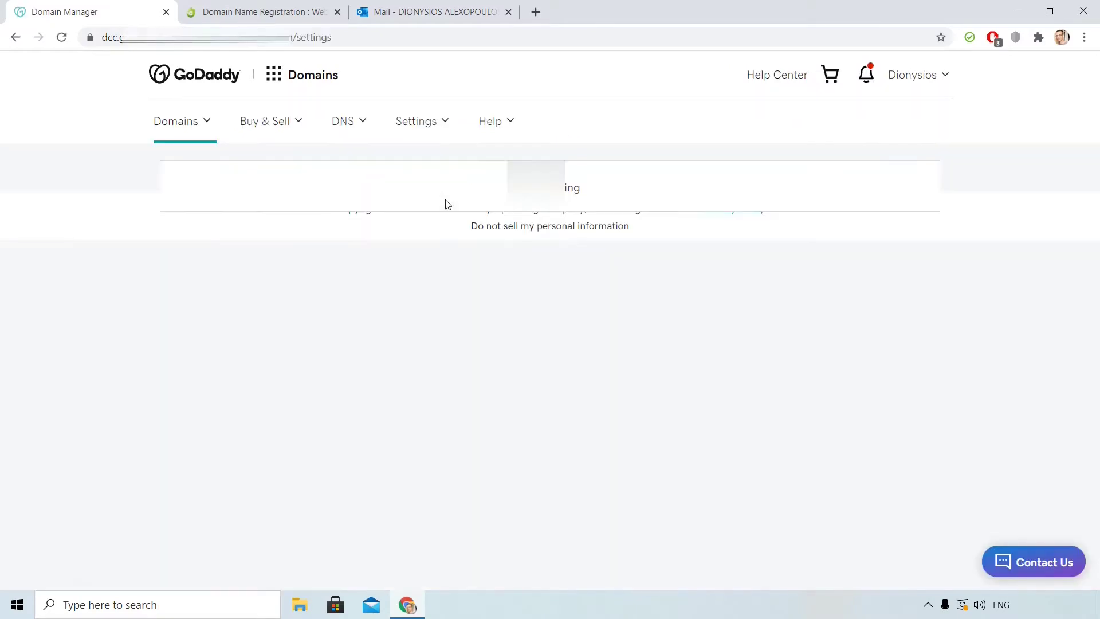
scroll(511, 267, "down", 8)
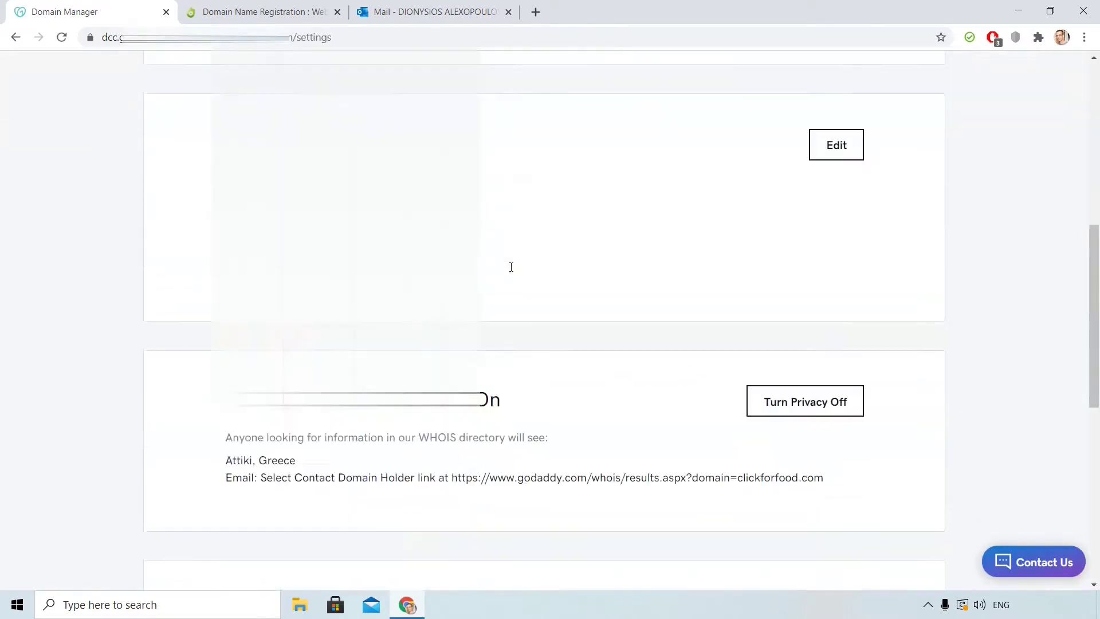
scroll(511, 267, "down", 8)
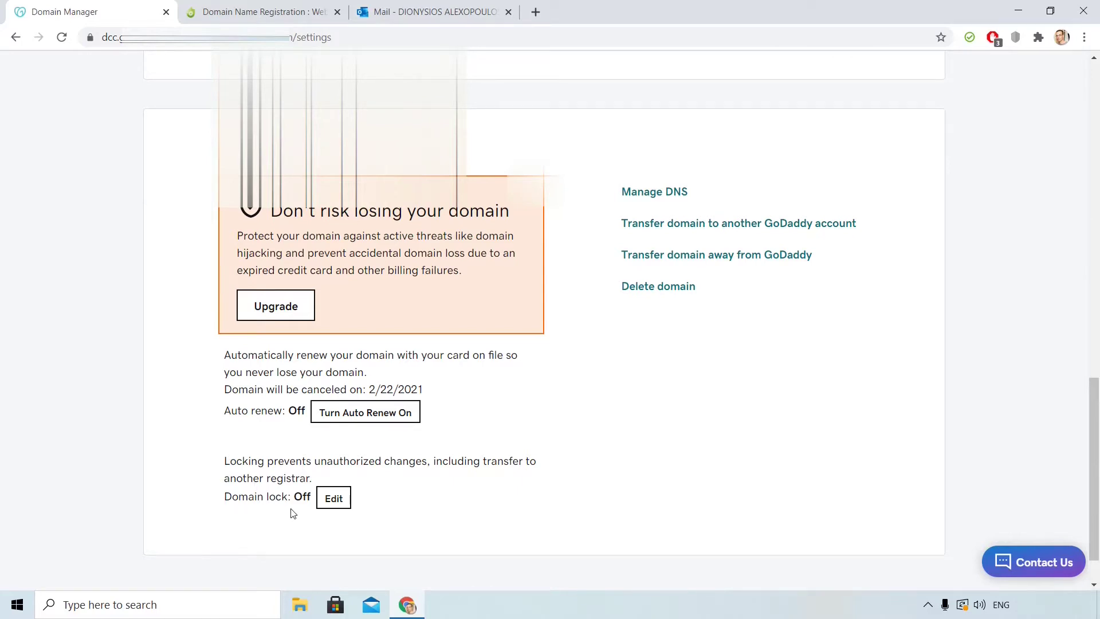
left_click(328, 498)
scroll(305, 507, "down", 1)
left_click(328, 445)
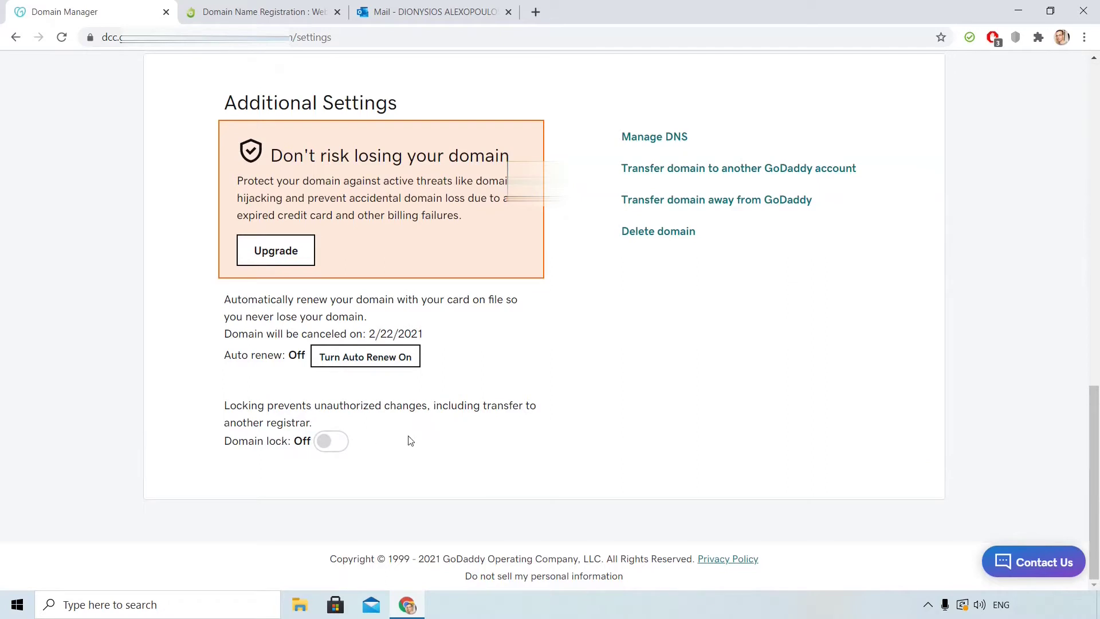
Turn off domain privacy for the food domain, agreeing to show contact details in WHOIS
scroll(546, 372, "up", 8)
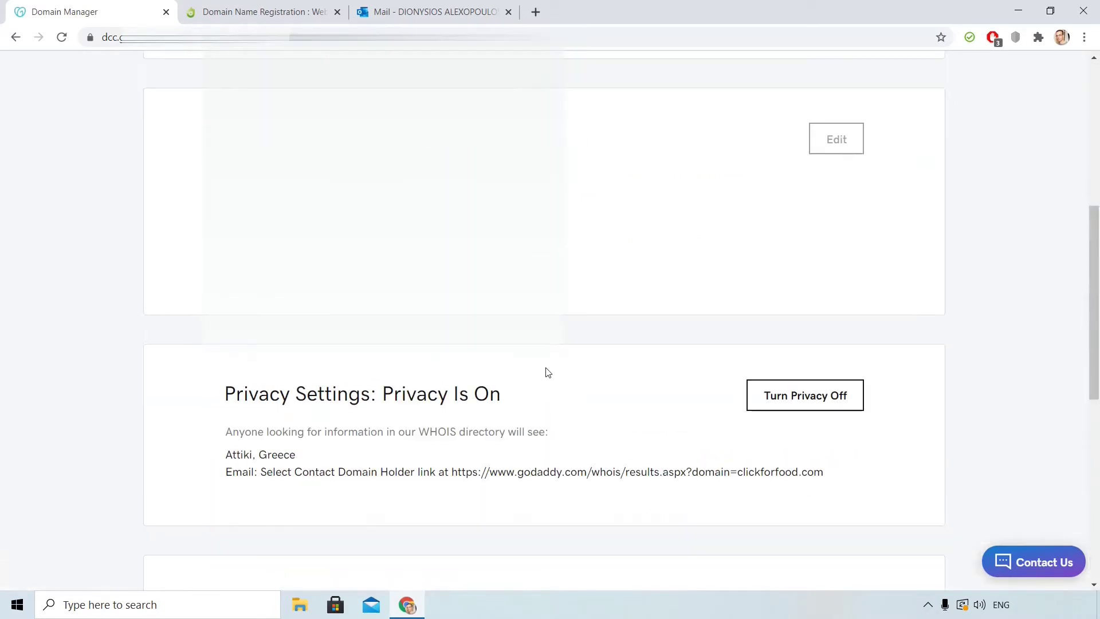
left_click(819, 401)
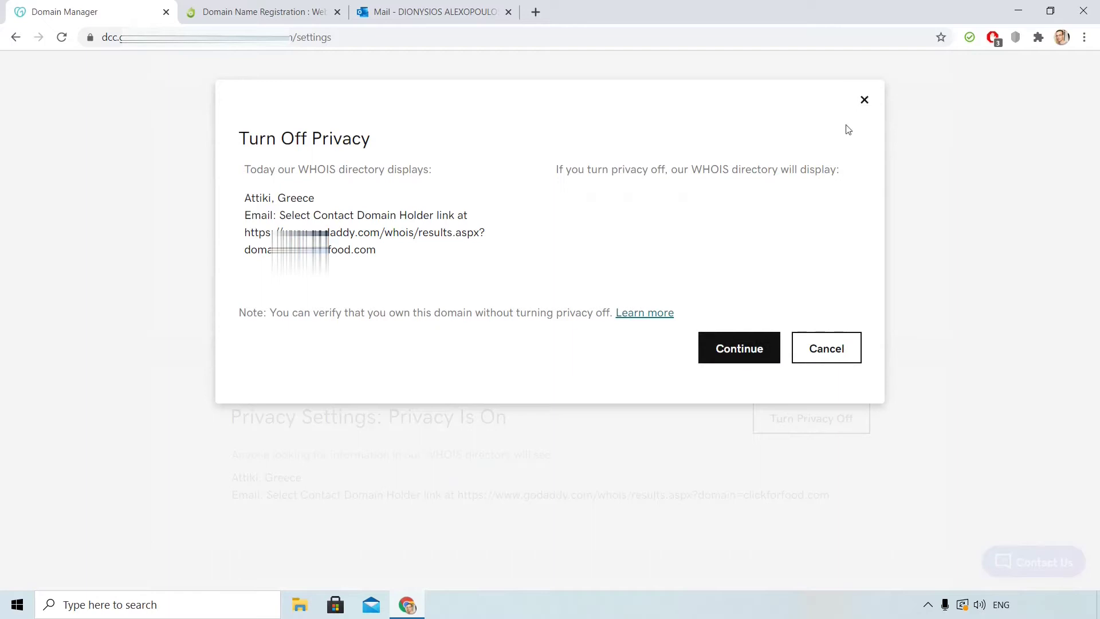
left_click(742, 354)
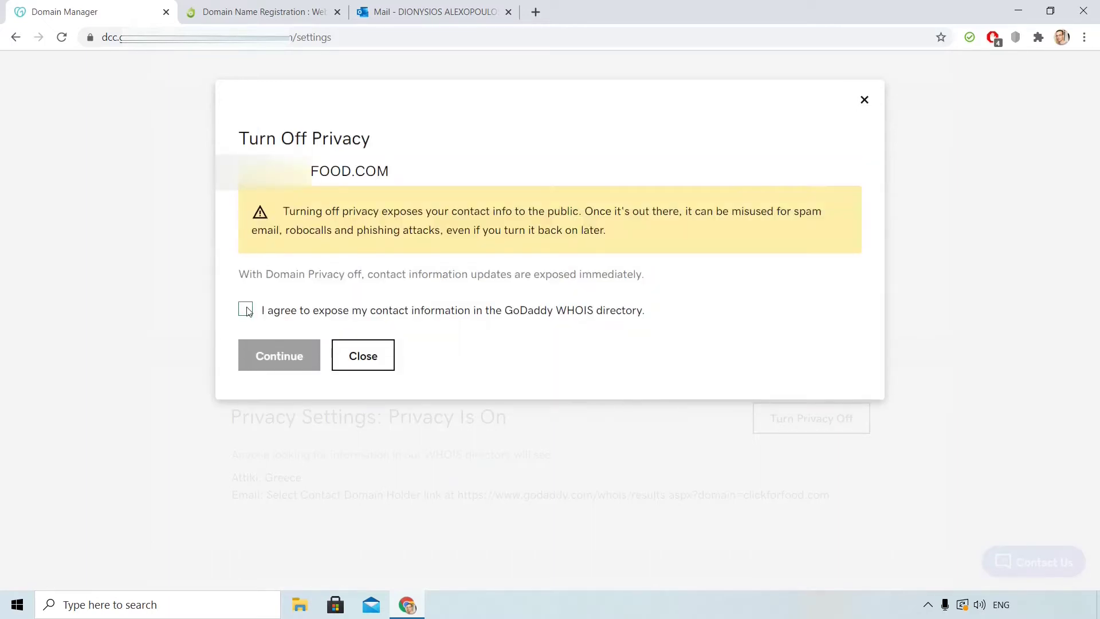
left_click(245, 310)
left_click(263, 356)
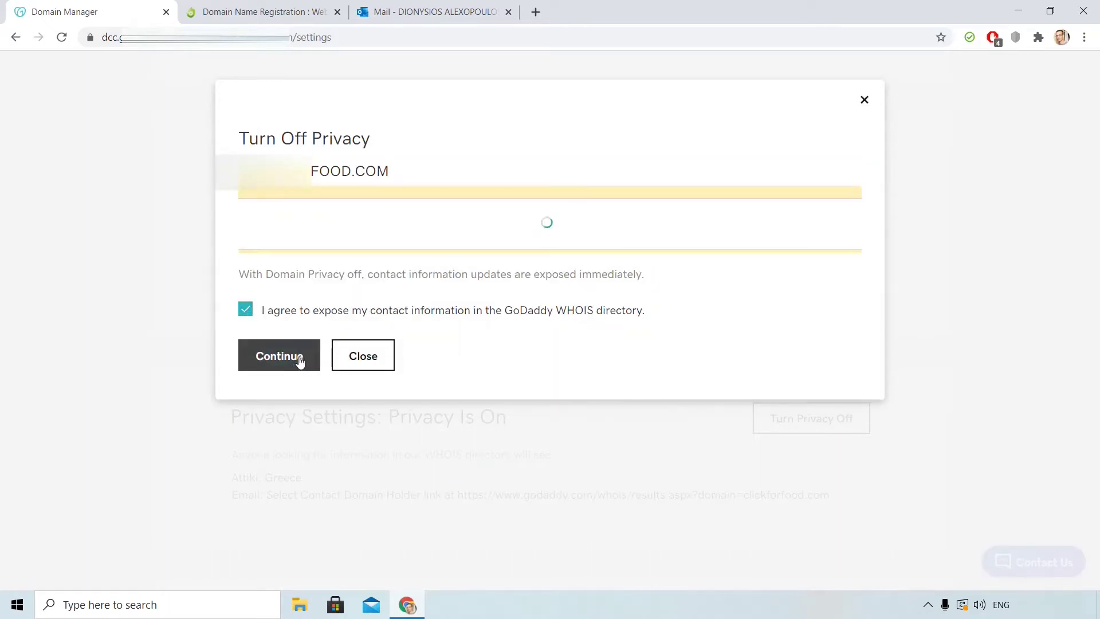
scroll(489, 336, "down", 6)
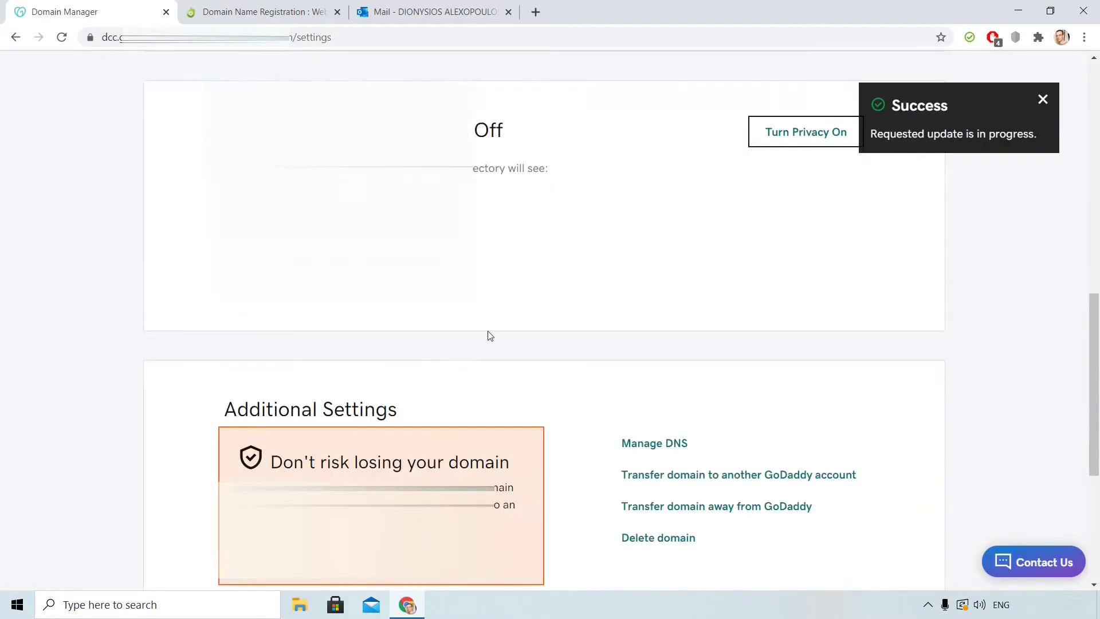
scroll(491, 336, "down", 4)
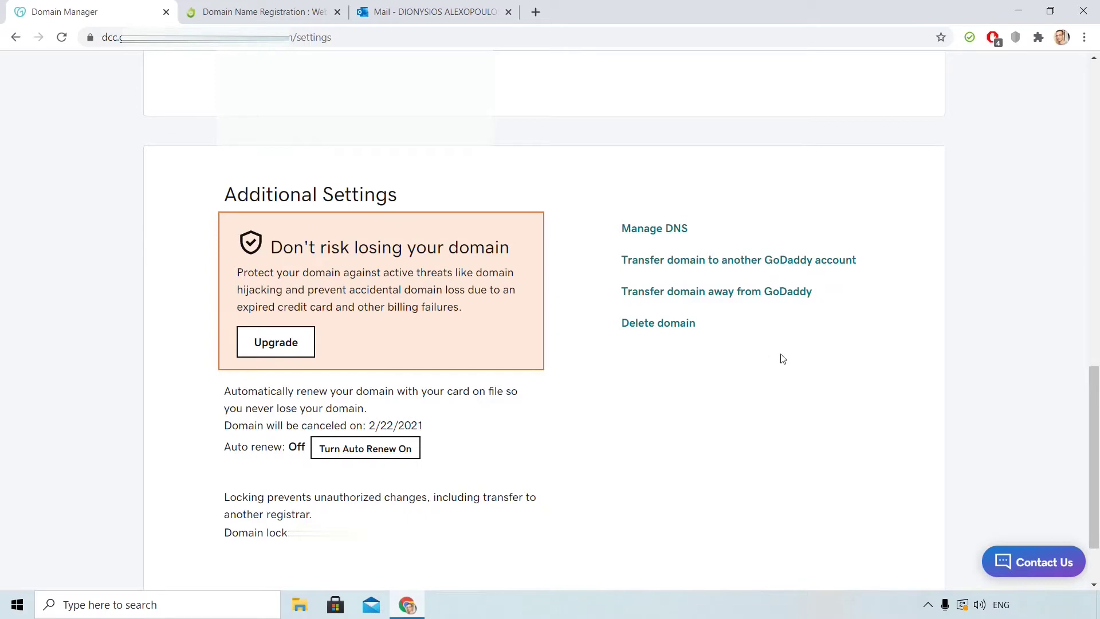
Start the transfer away from GoDaddy and copy the domain's authorization code to the clipboard
left_click(748, 295)
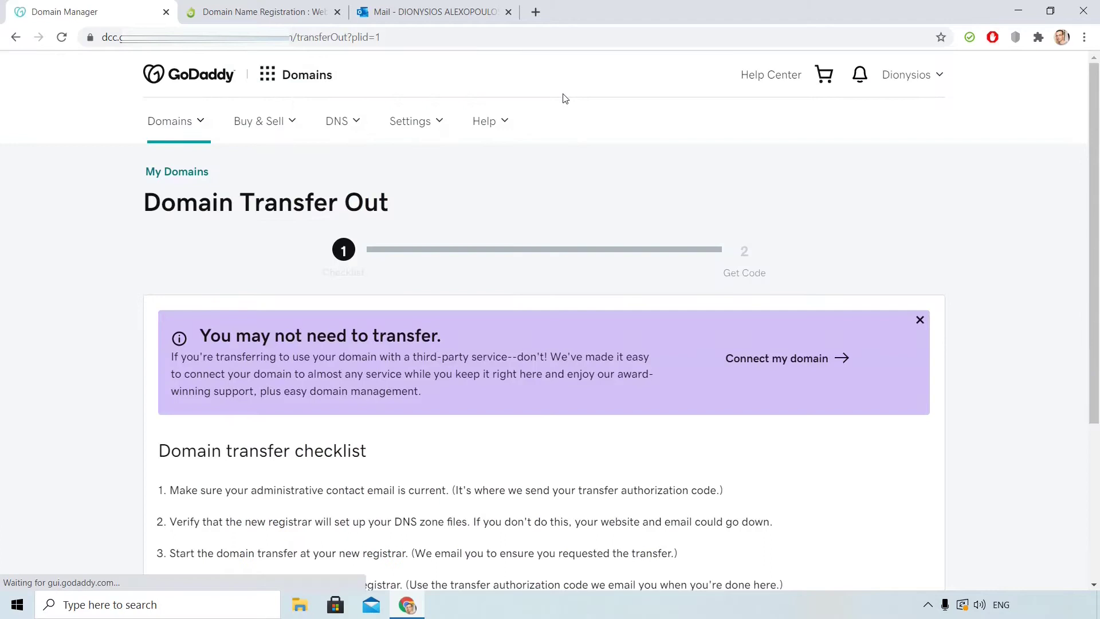
scroll(565, 99, "down", 1)
scroll(564, 98, "down", 4)
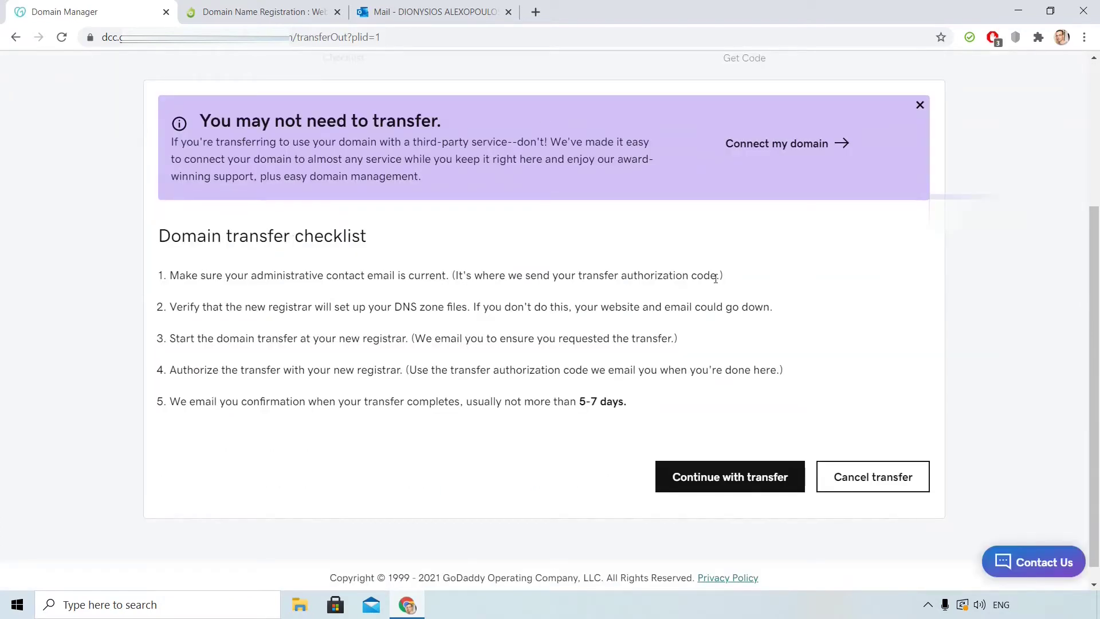
left_click(710, 488)
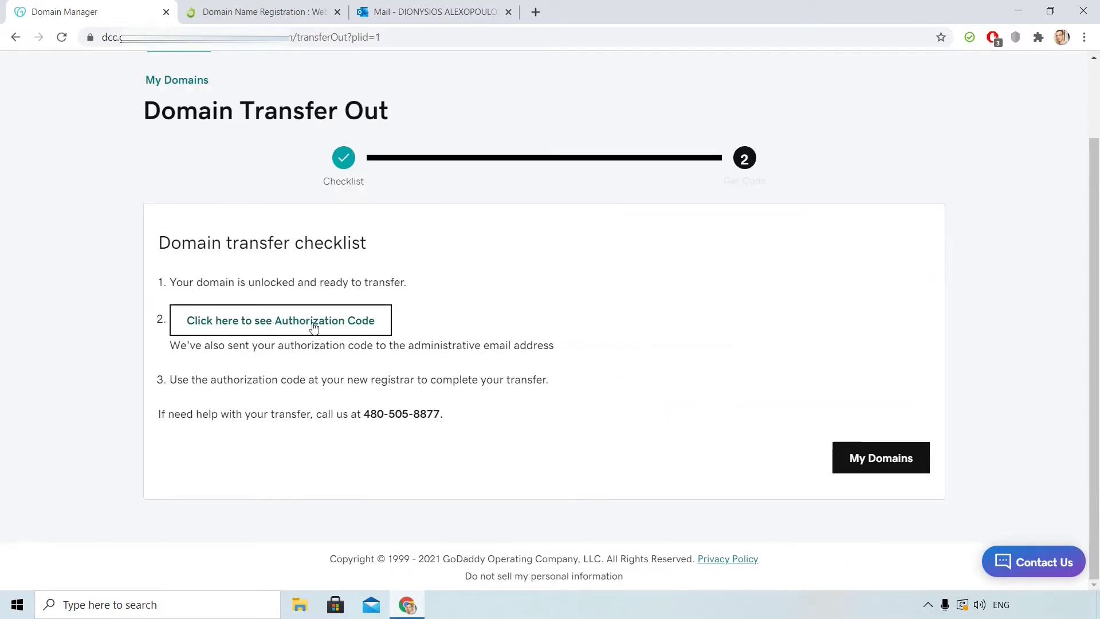
left_click(313, 324)
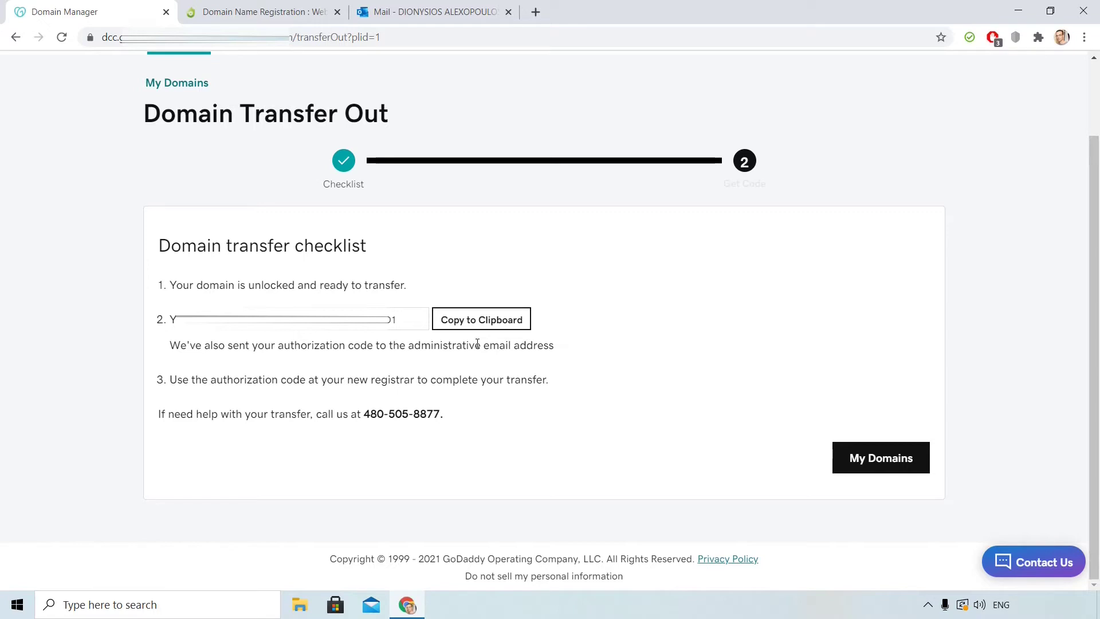
left_click(486, 322)
left_click(232, 17)
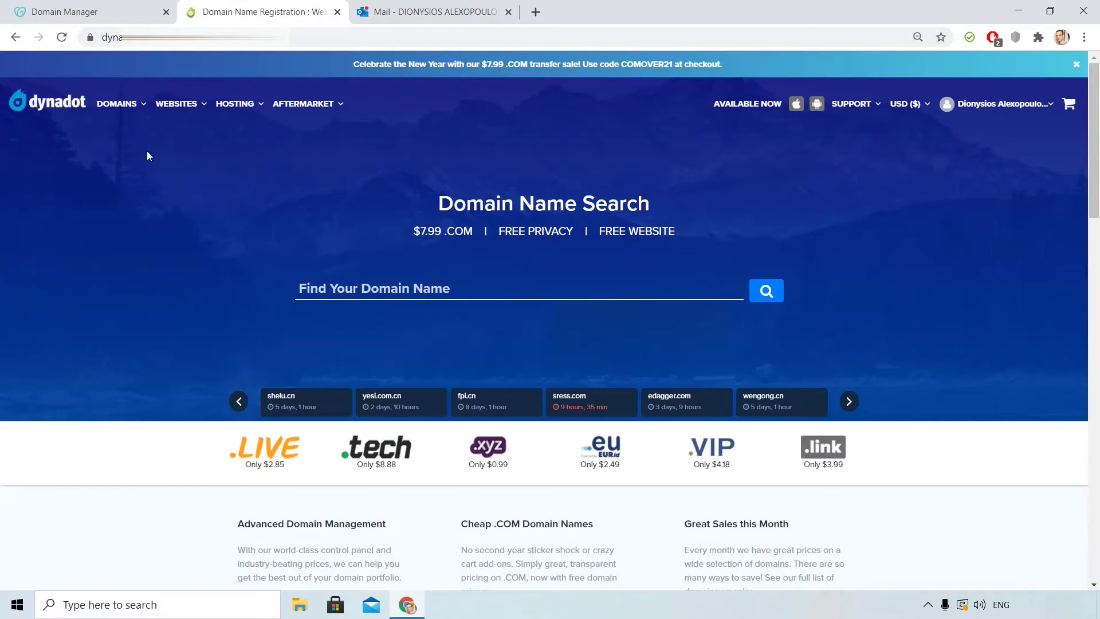
Paste the authorization code into the auth code field on Dynadot's Transfer Your Domain page
mouse_move(119, 106)
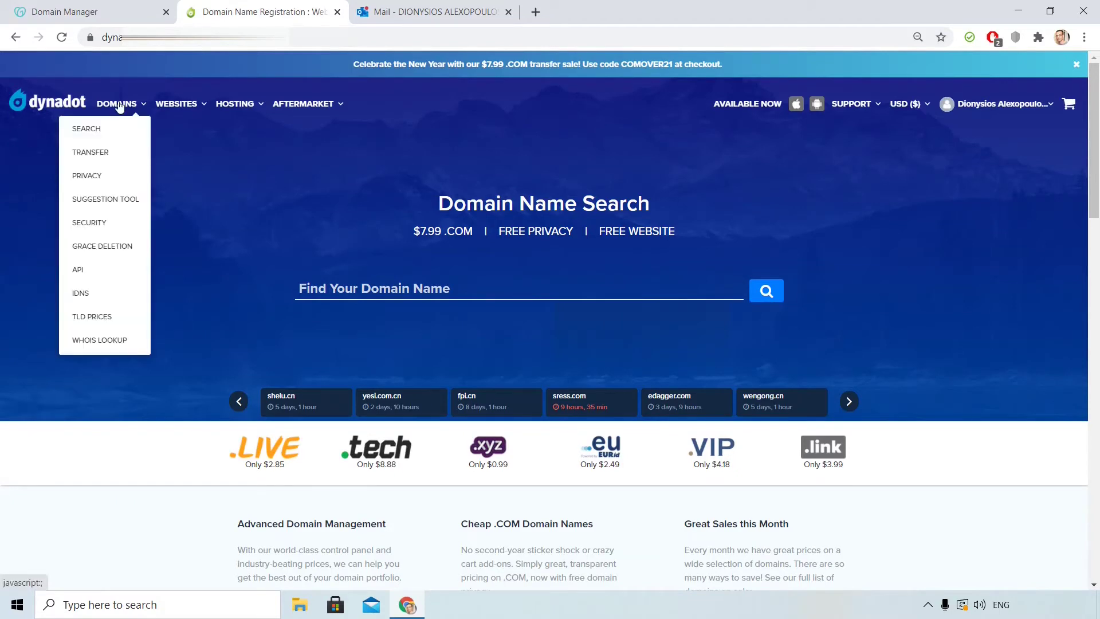
left_click(93, 153)
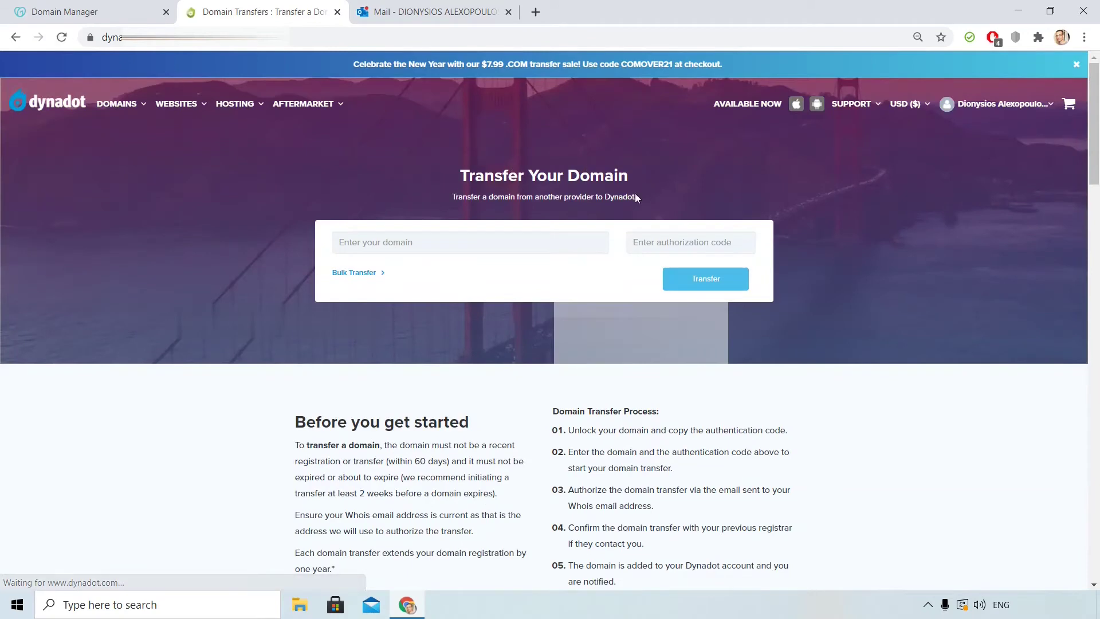
right_click(670, 236)
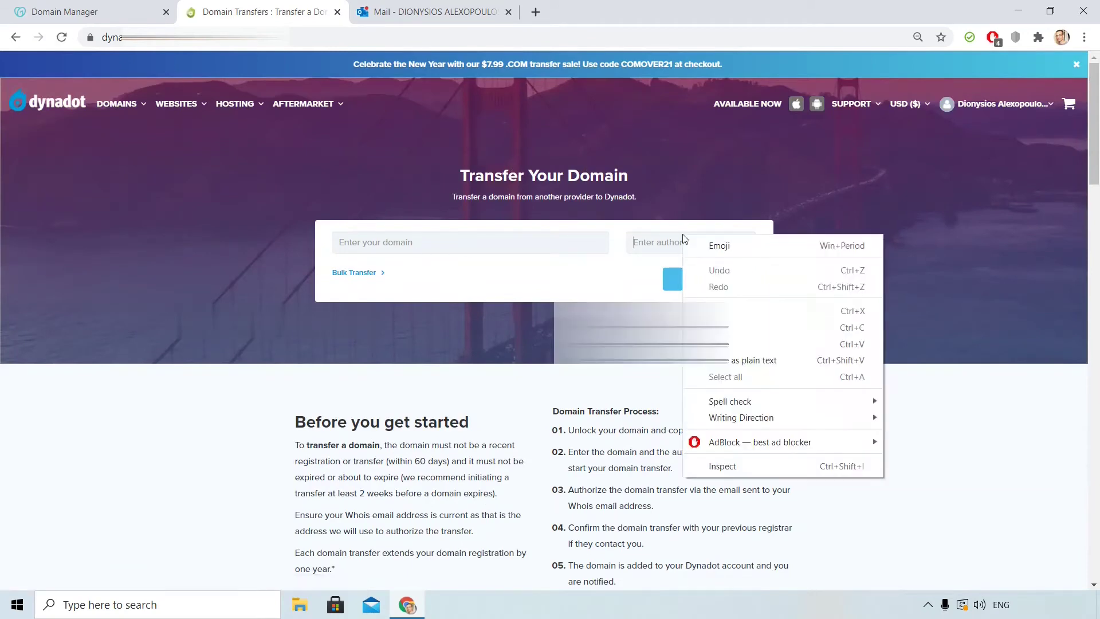
left_click(679, 334)
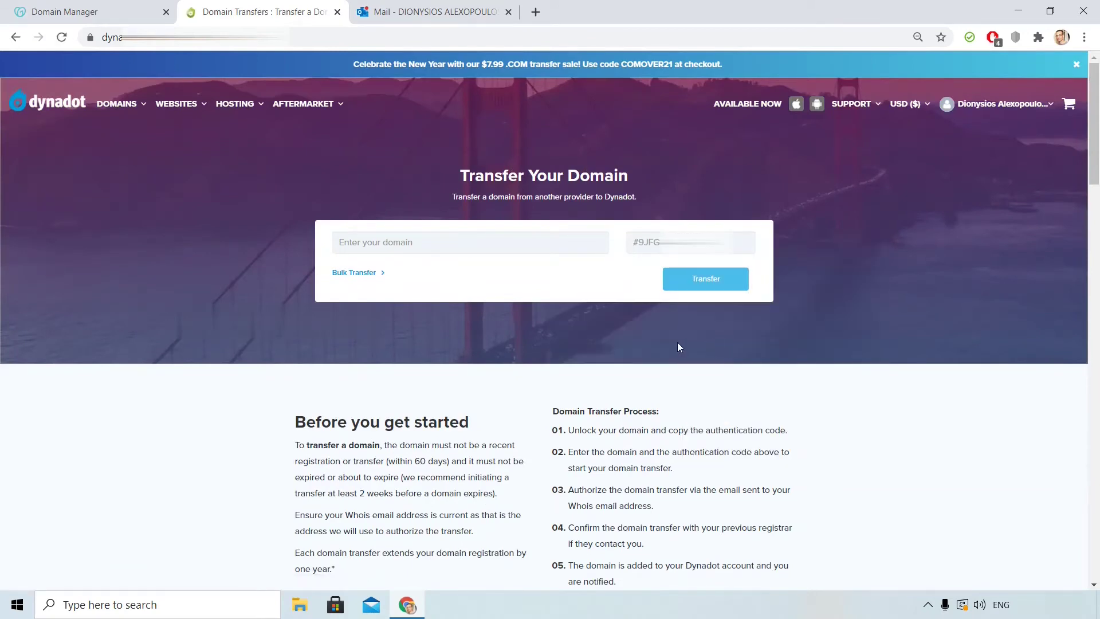
Copy the domain name from GoDaddy's address bar and paste it into Dynadot's domain field
left_click(84, 11)
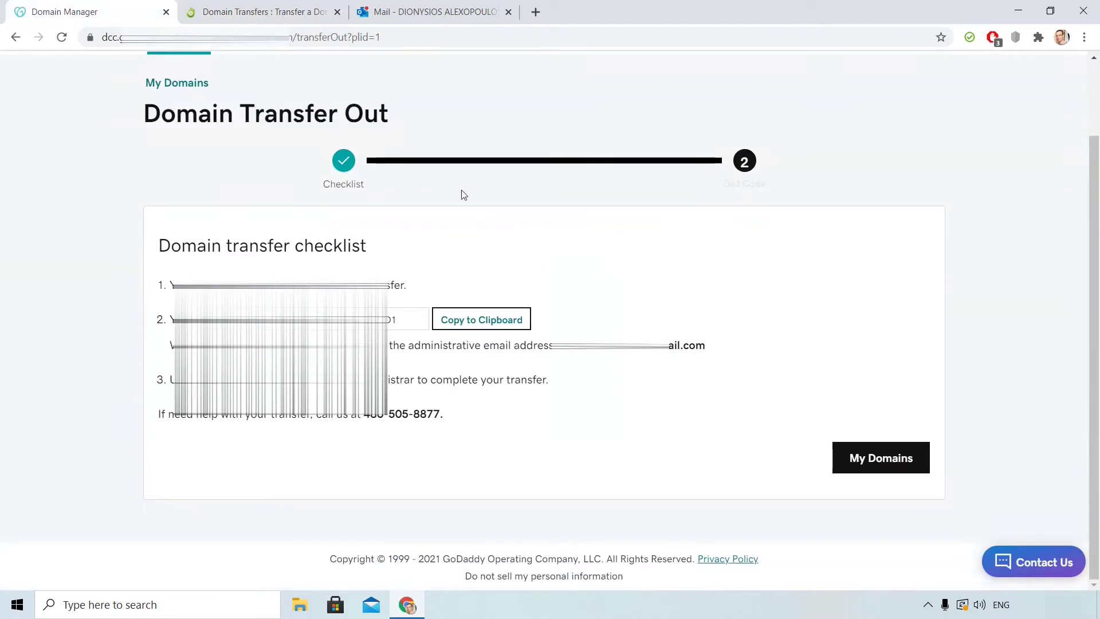
scroll(462, 192, "up", 2)
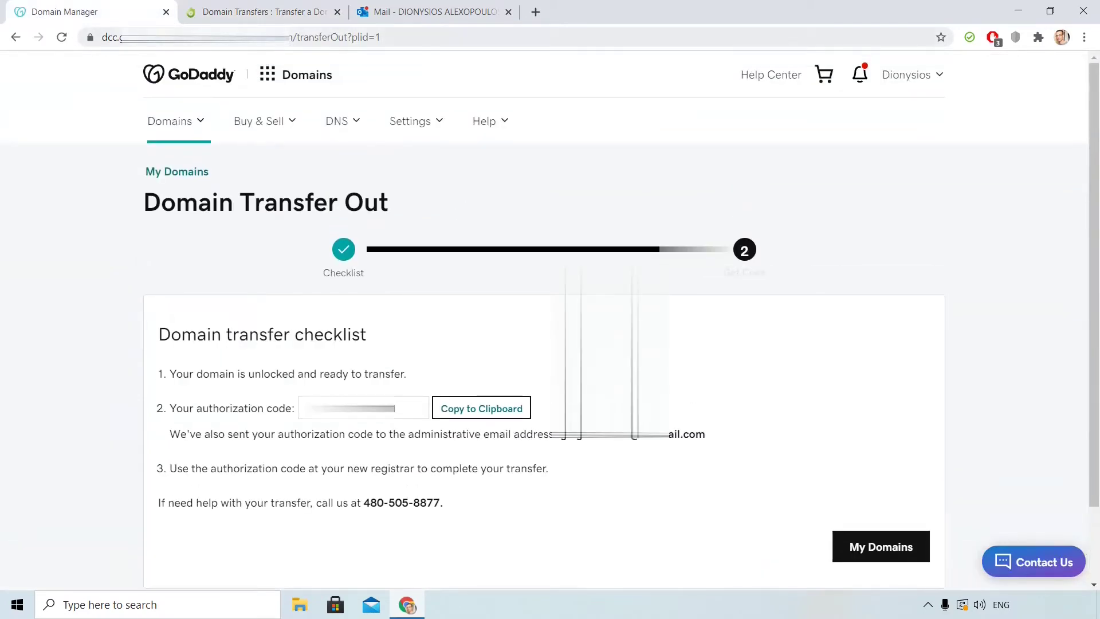
left_click_drag(292, 37, 122, 37)
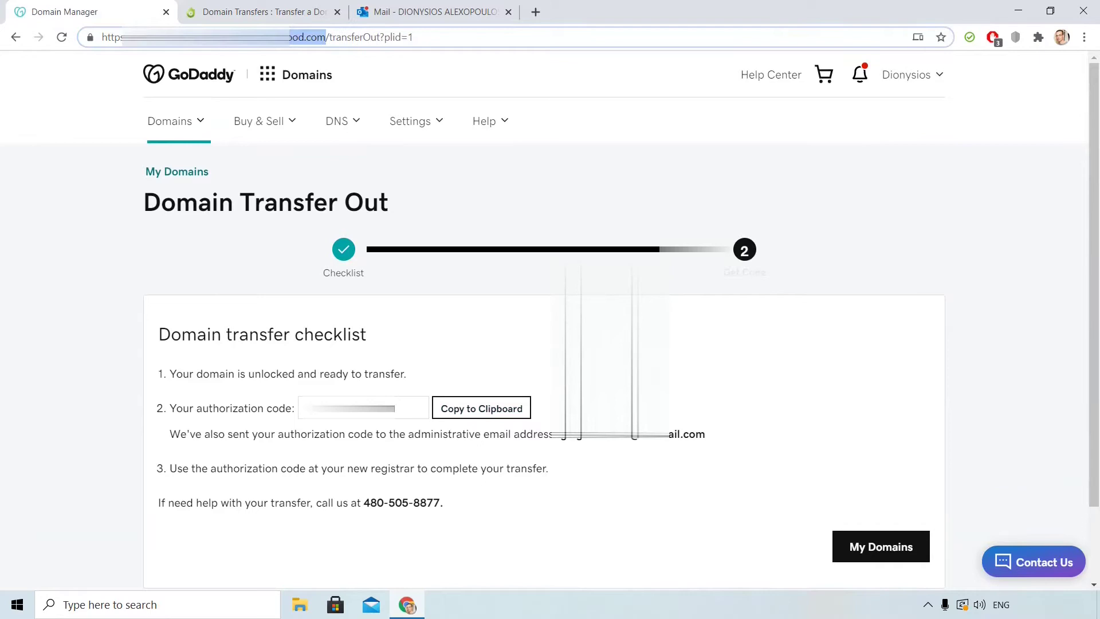
right_click(225, 38)
left_click(284, 140)
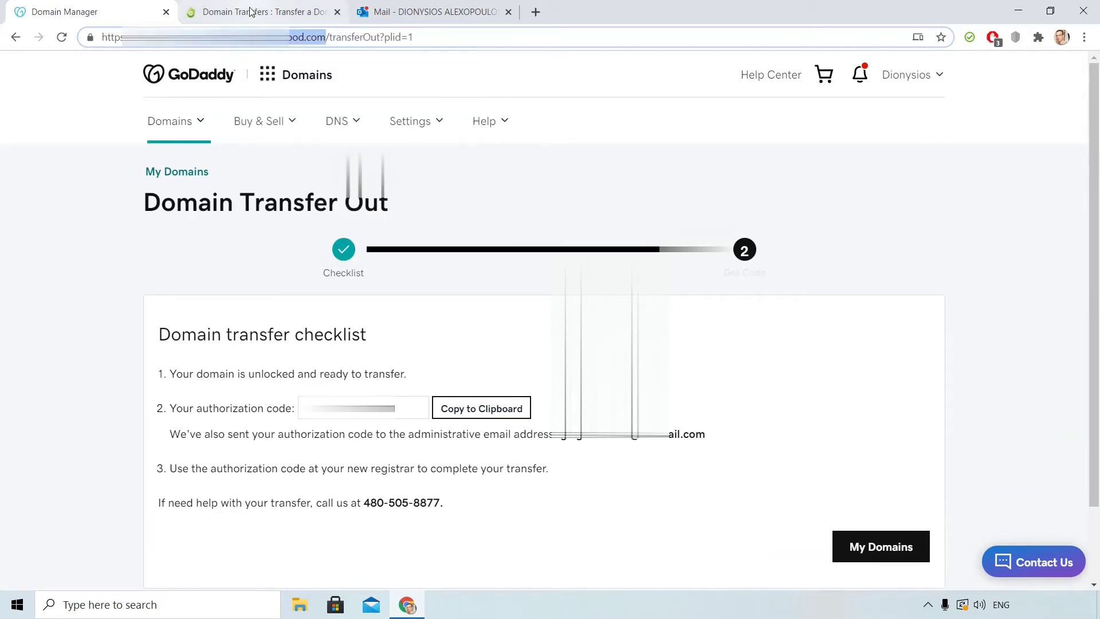
left_click(261, 12)
right_click(396, 243)
left_click(432, 353)
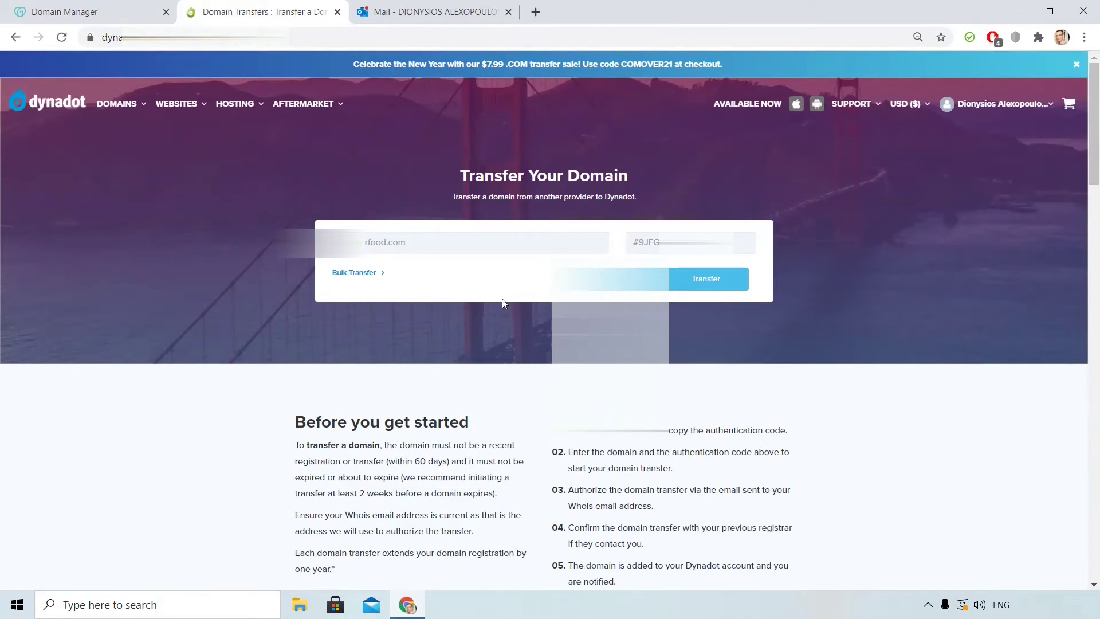
scroll(255, 317, "down", 1)
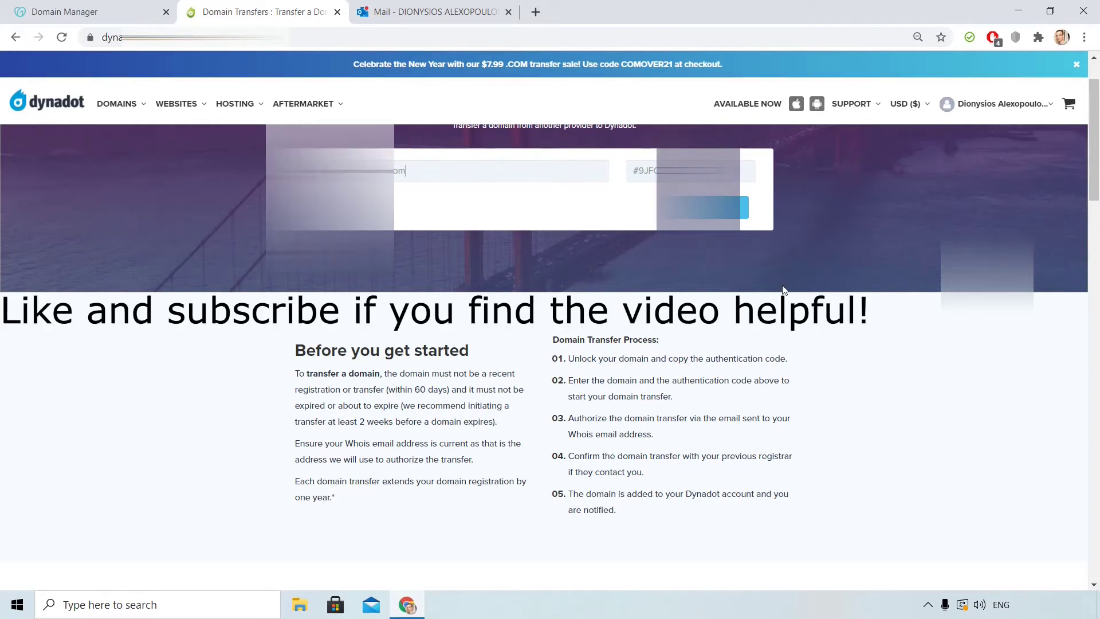
scroll(627, 240, "up", 1)
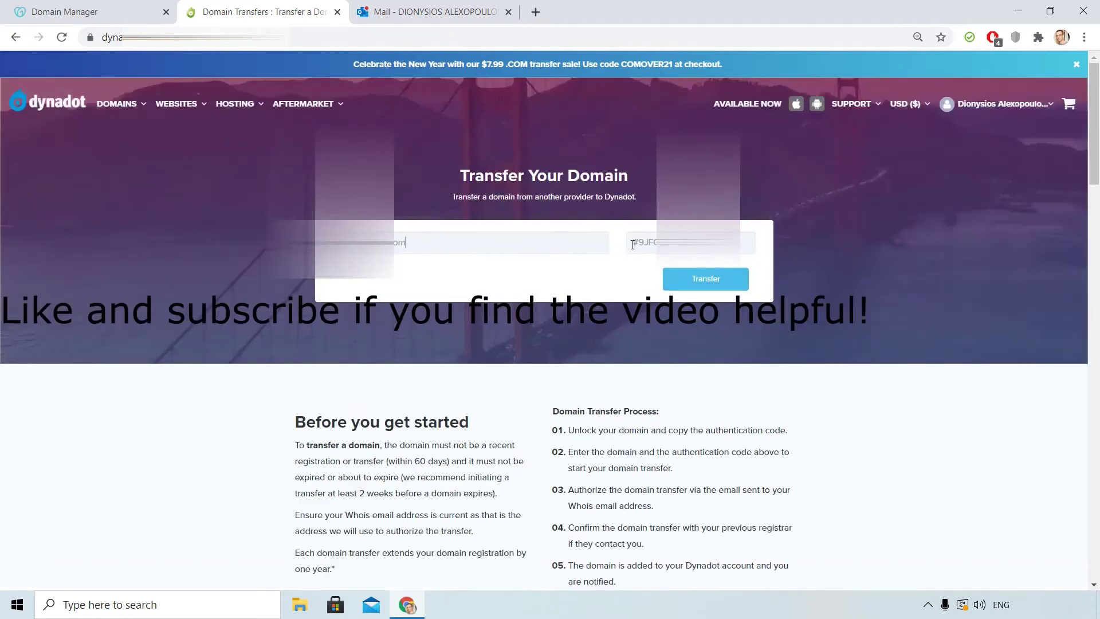
Add the domain transfer to the cart and review the $8.75 one-year transfer with free privacy
left_click(707, 281)
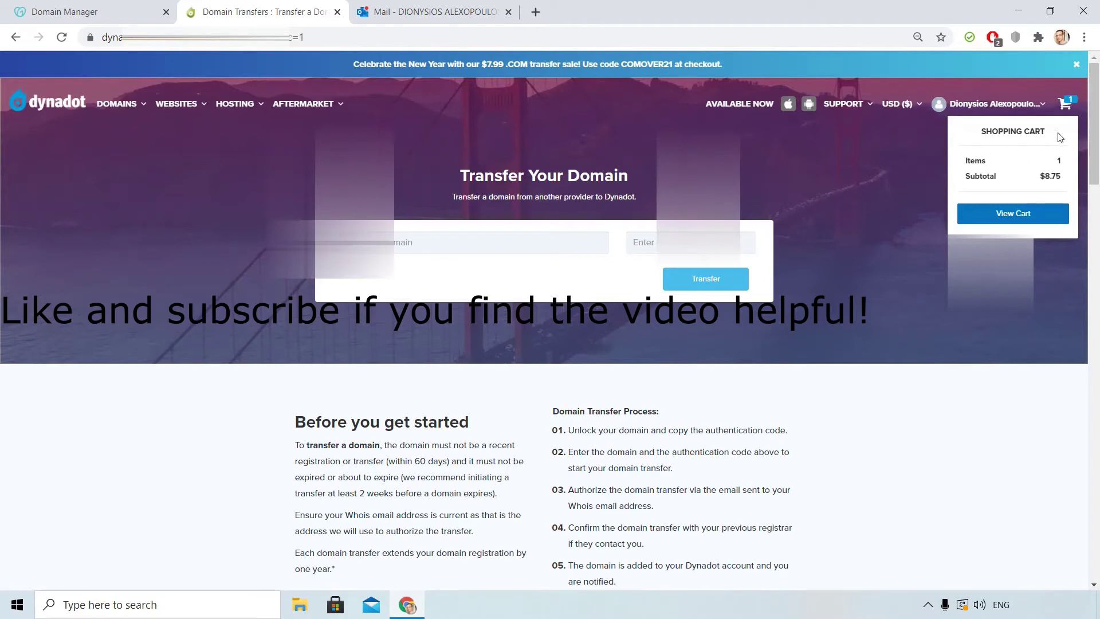
left_click(1013, 214)
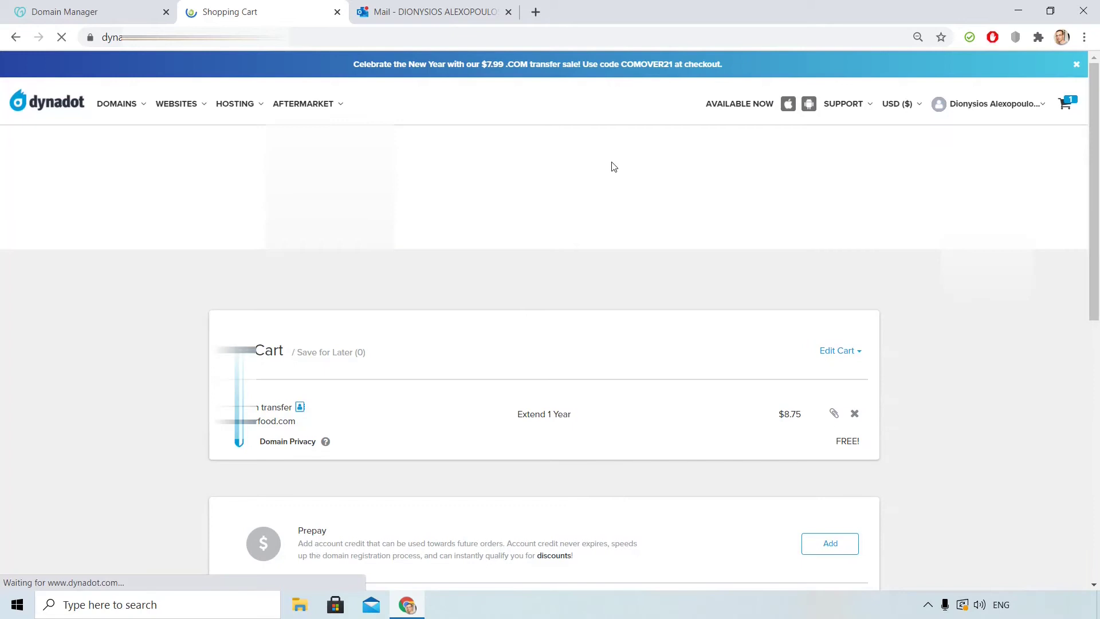
scroll(611, 161, "down", 1)
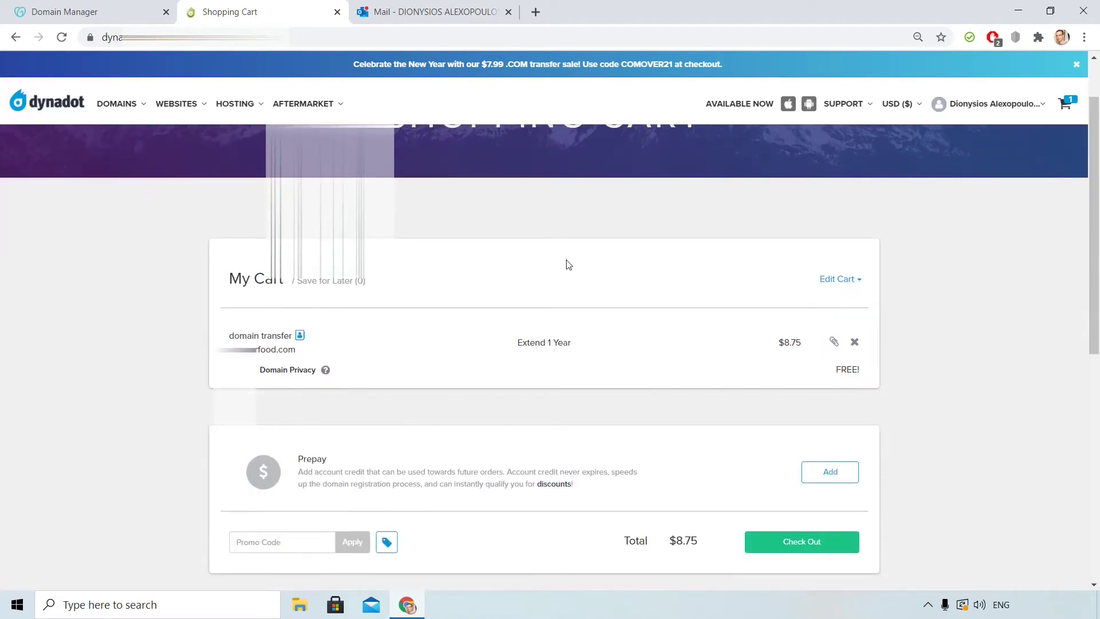
mouse_move(326, 375)
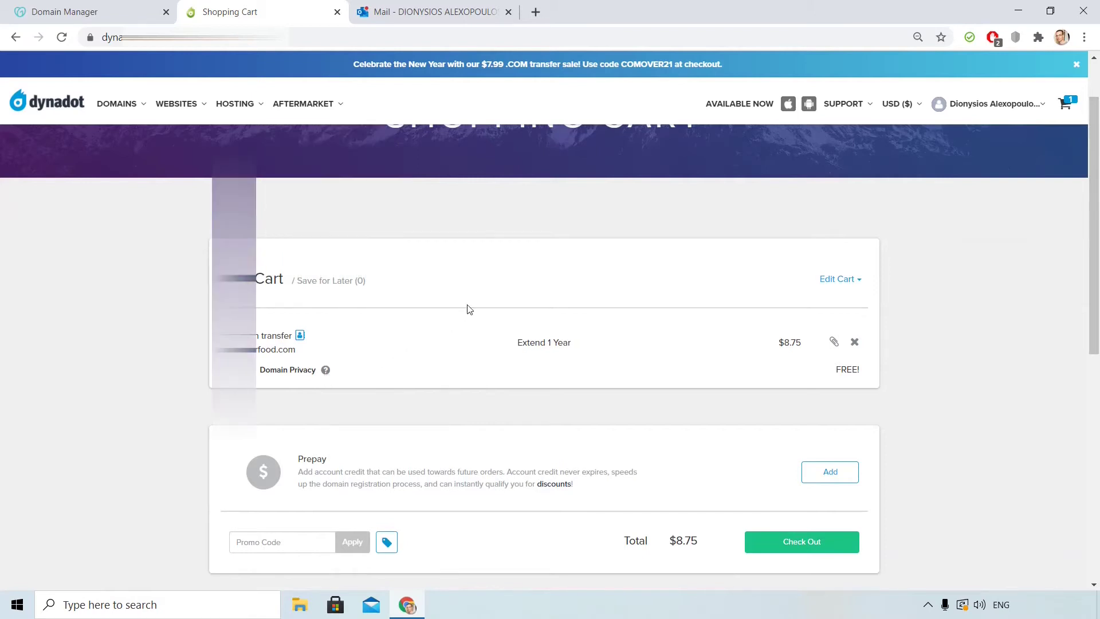
scroll(469, 310, "down", 2)
scroll(468, 307, "up", 2)
scroll(669, 309, "down", 1)
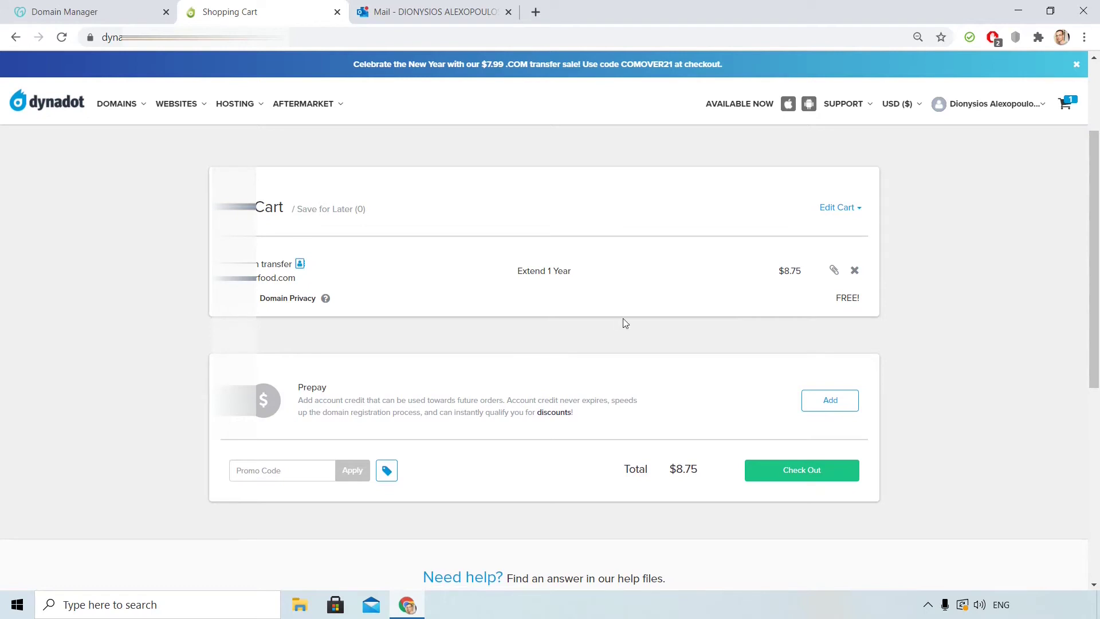
Check out the cart and submit the transfer order with PayPal as the payment method
left_click(791, 470)
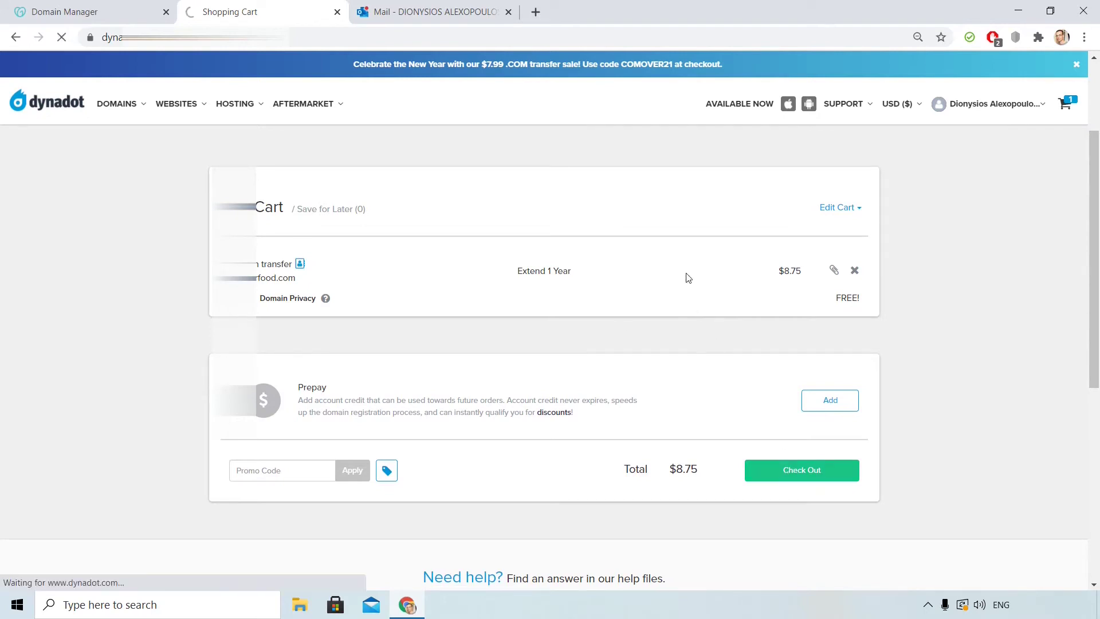
scroll(619, 204, "down", 8)
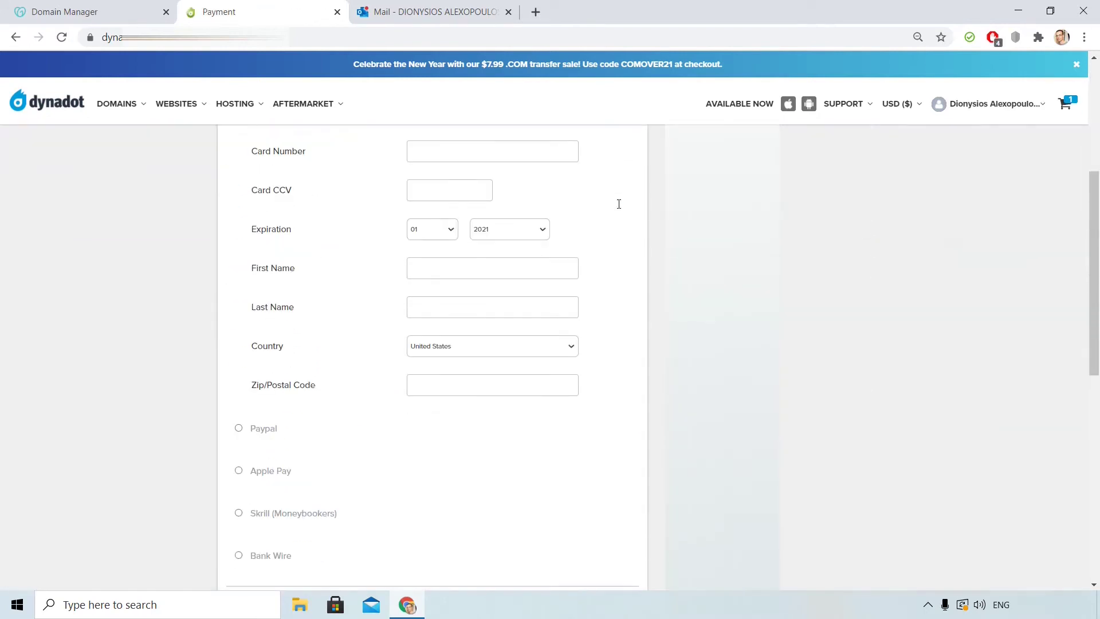
left_click(239, 291)
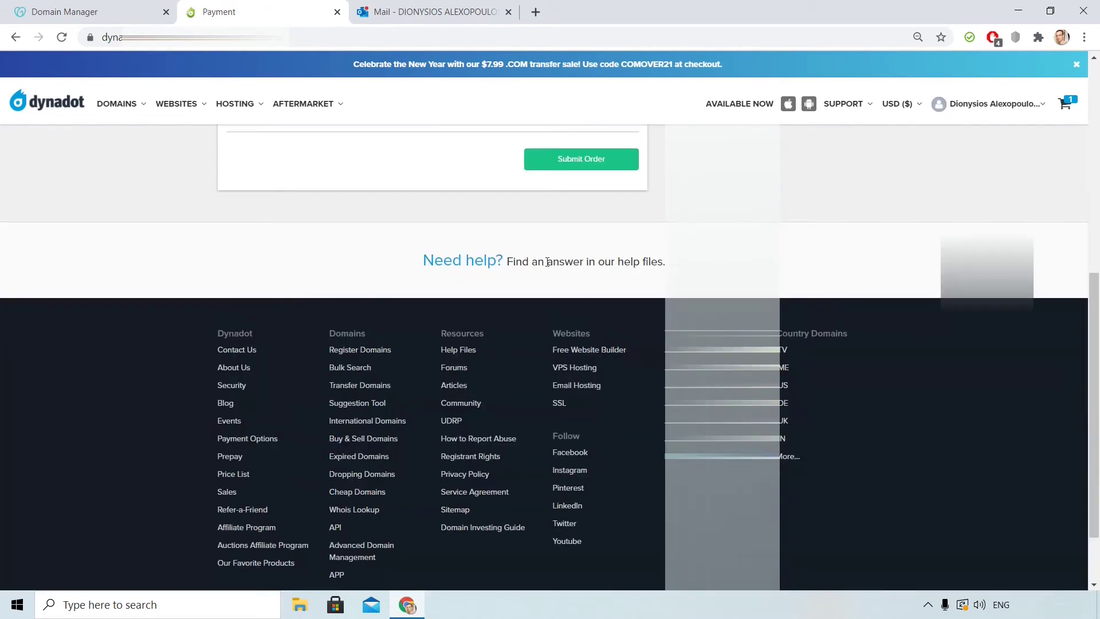
scroll(545, 261, "up", 6)
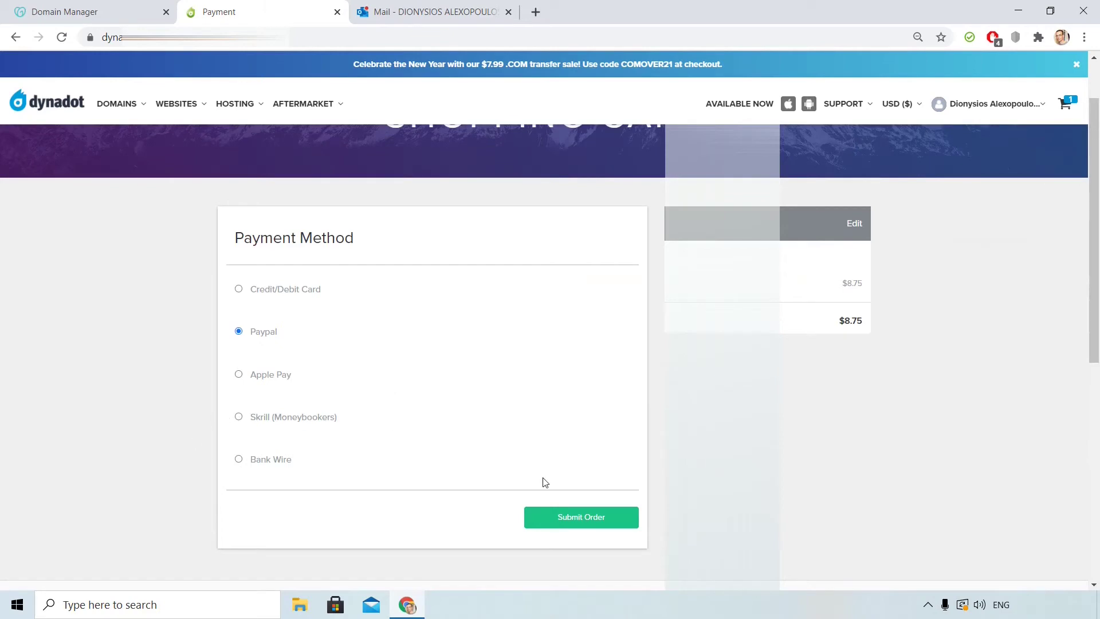
left_click(575, 525)
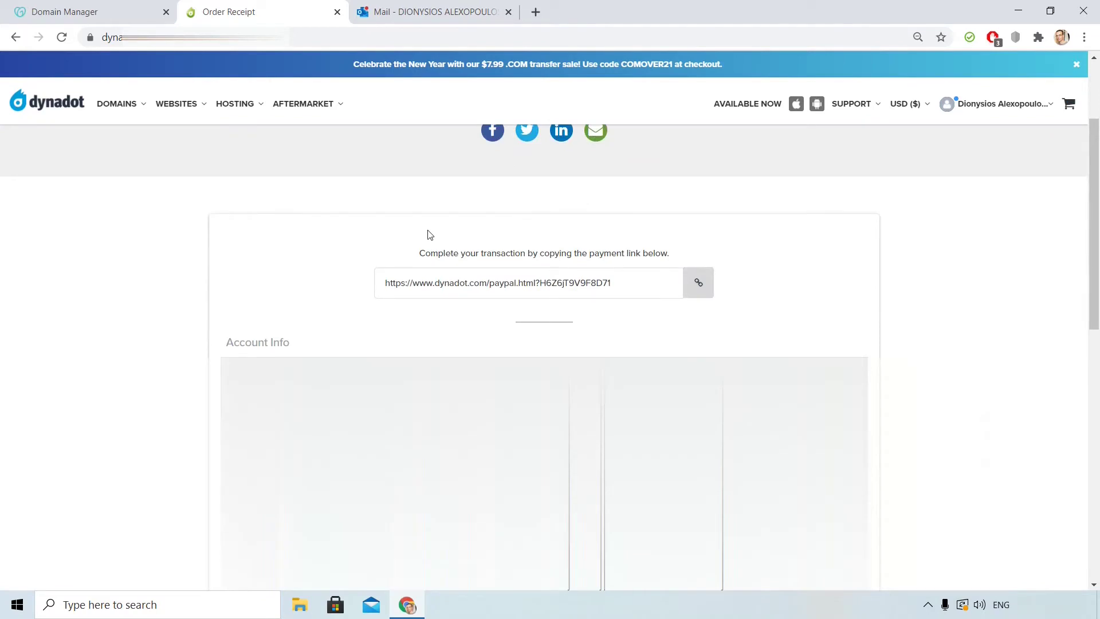
Copy the PayPal payment link from the Order Receipt and open a new browser tab
scroll(429, 236, "down", 1)
scroll(430, 238, "up", 3)
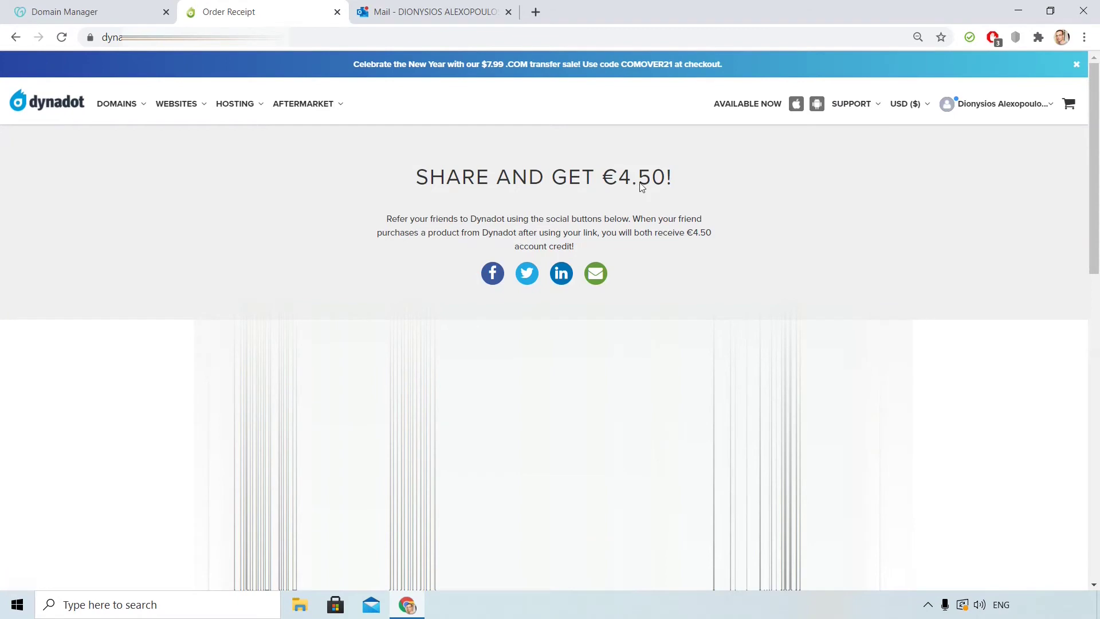
left_click(535, 12)
Paste the payment link in the new tab and pay 8,75 USD to Dynadot via PayPal
right_click(298, 33)
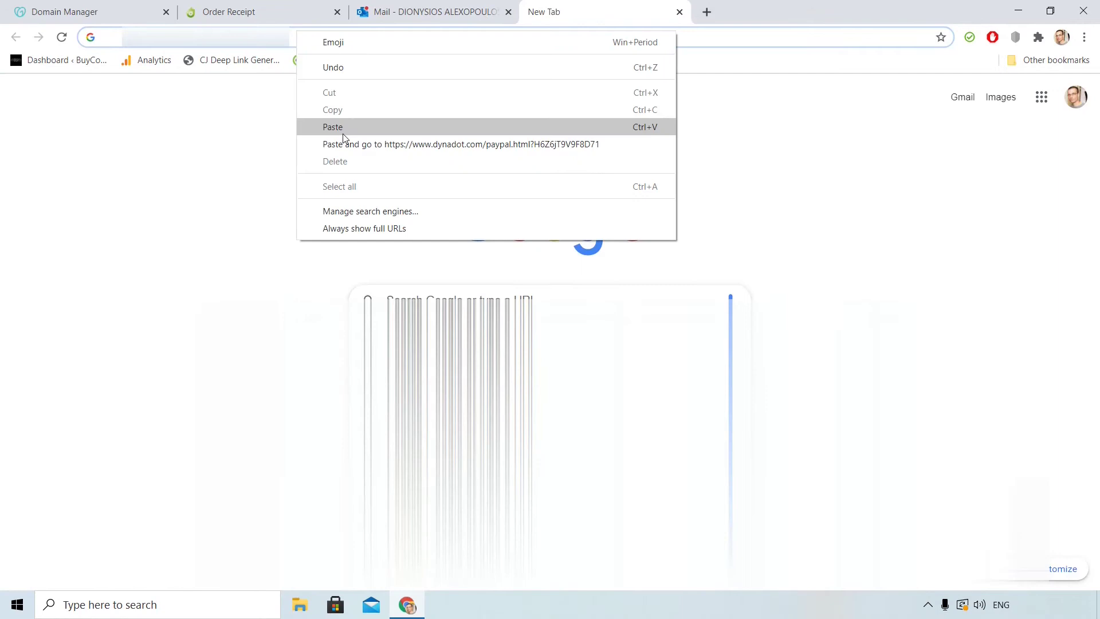
left_click(342, 133)
left_click(263, 67)
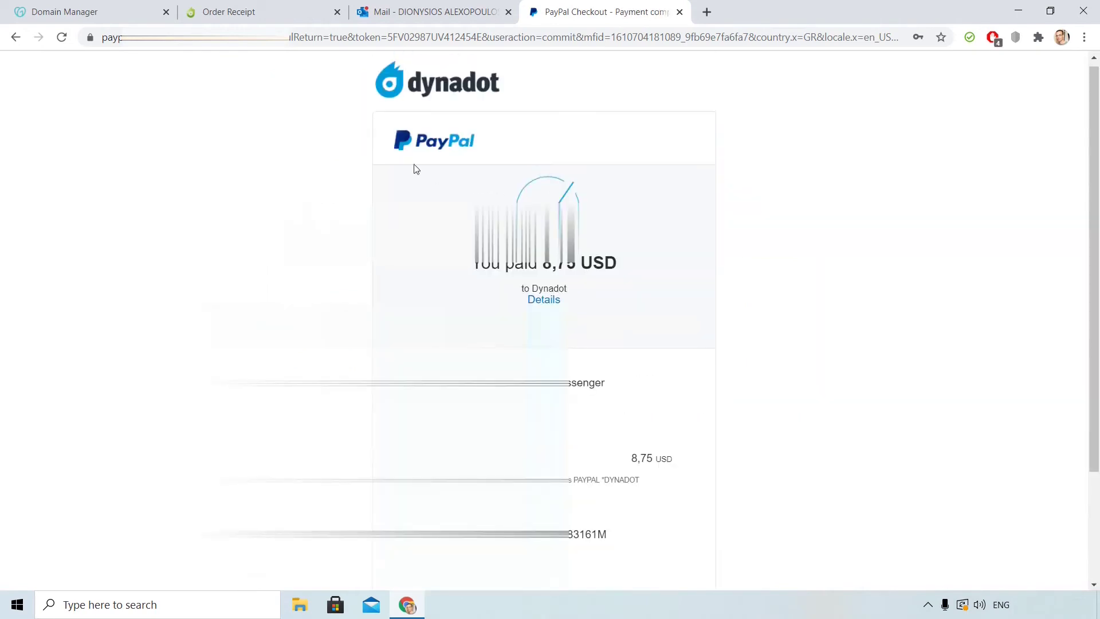
left_click(241, 14)
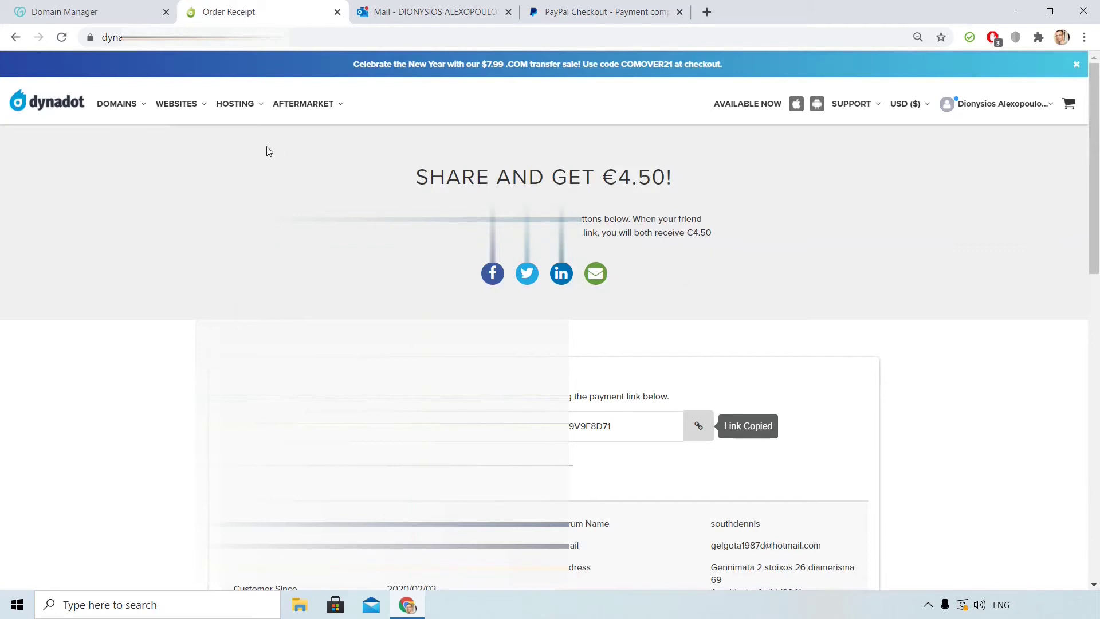
Delete the authorization code email in Outlook
left_click(437, 19)
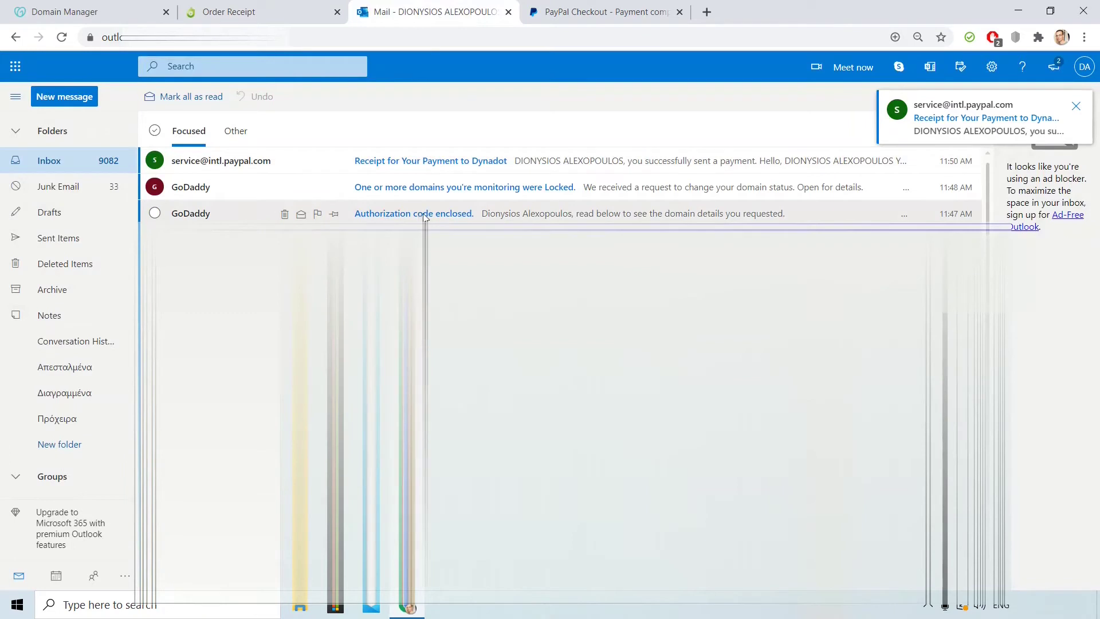
left_click(424, 214)
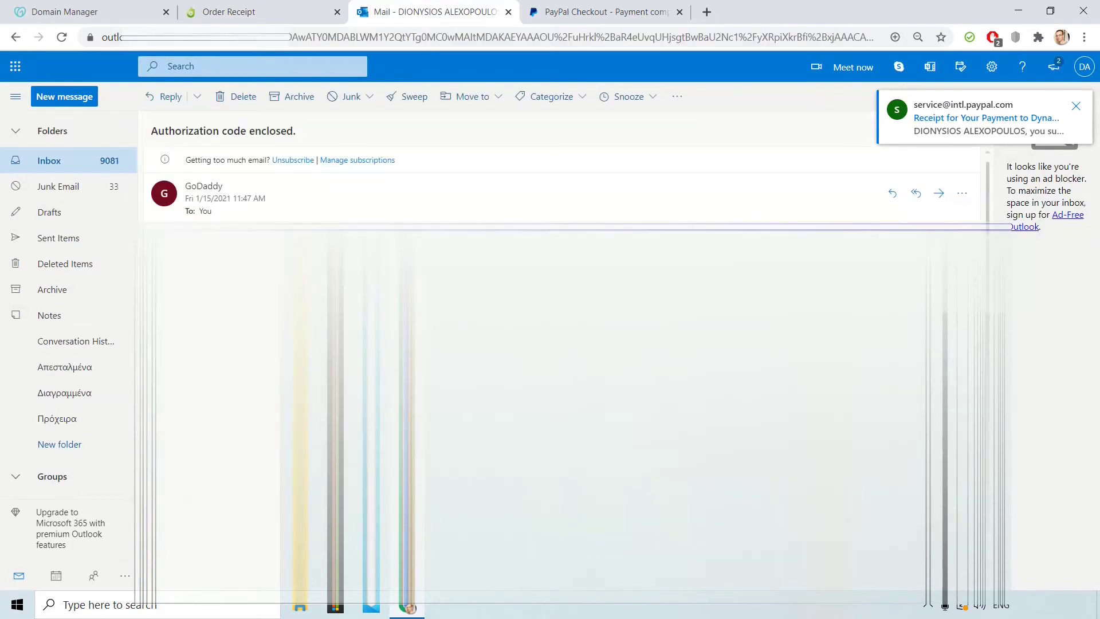
key("Delete")
left_click(74, 163)
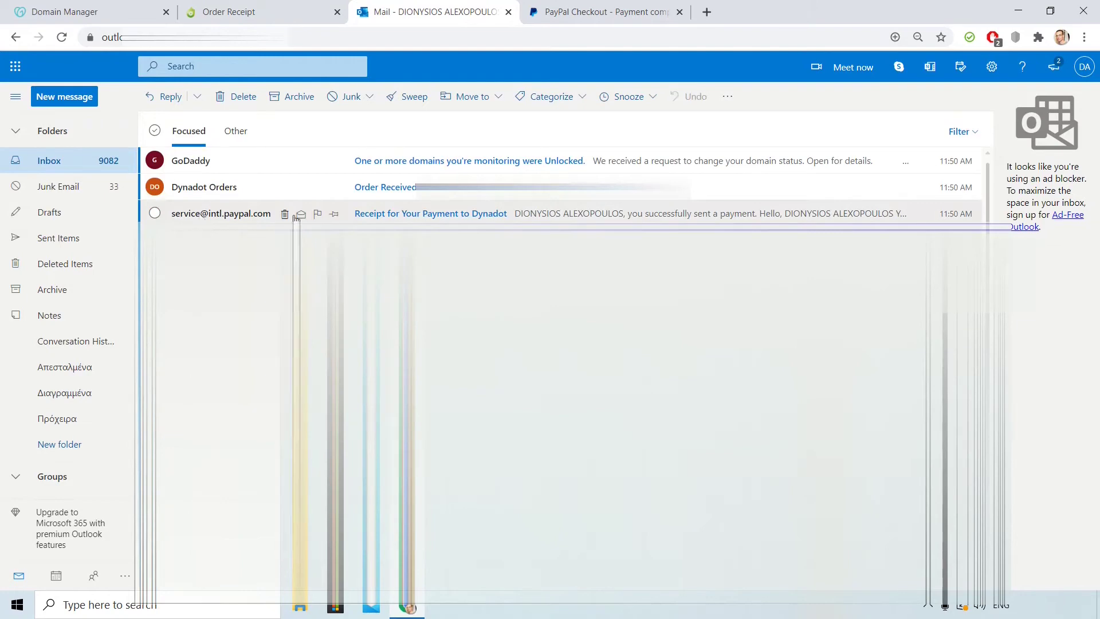
Read Dynadot's Order Received email, check Junk Email, and return to the Inbox
left_click(413, 190)
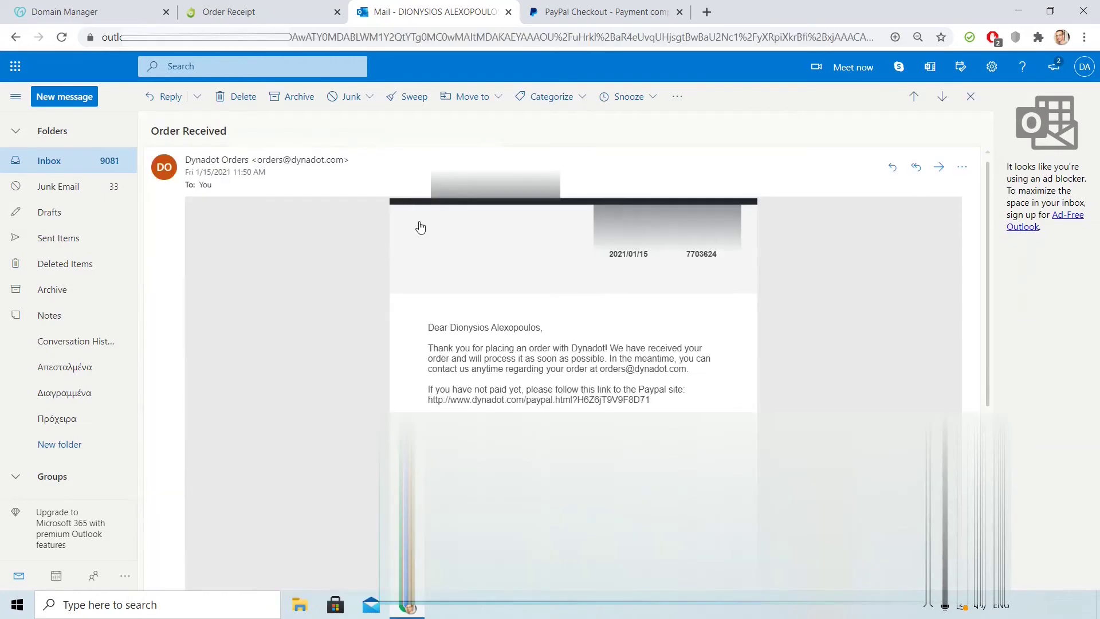
scroll(616, 357, "down", 3)
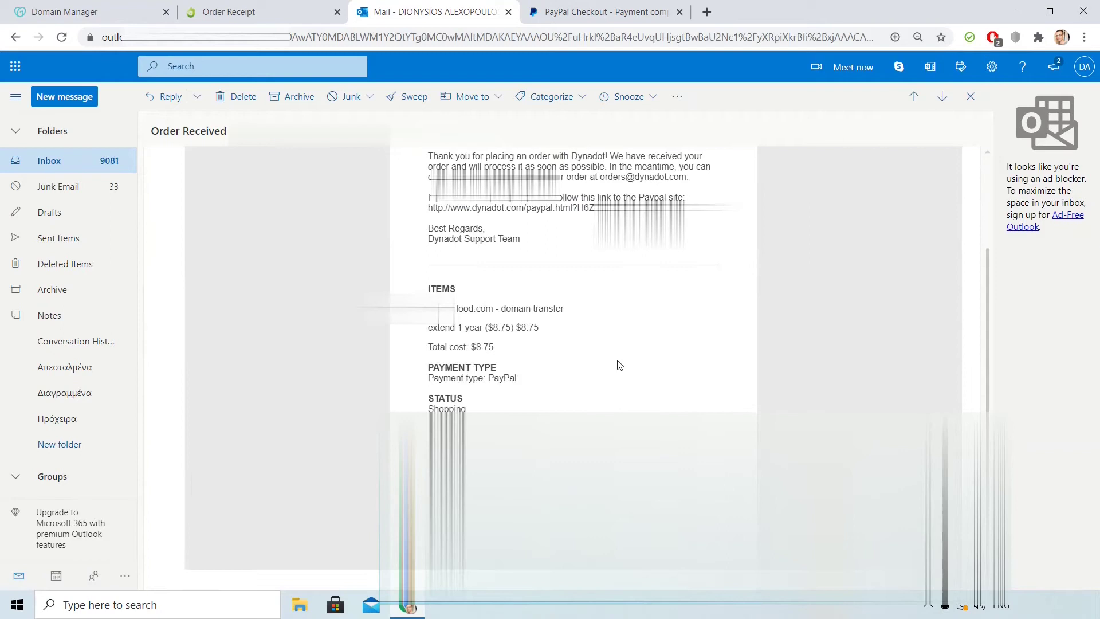
scroll(616, 357, "up", 3)
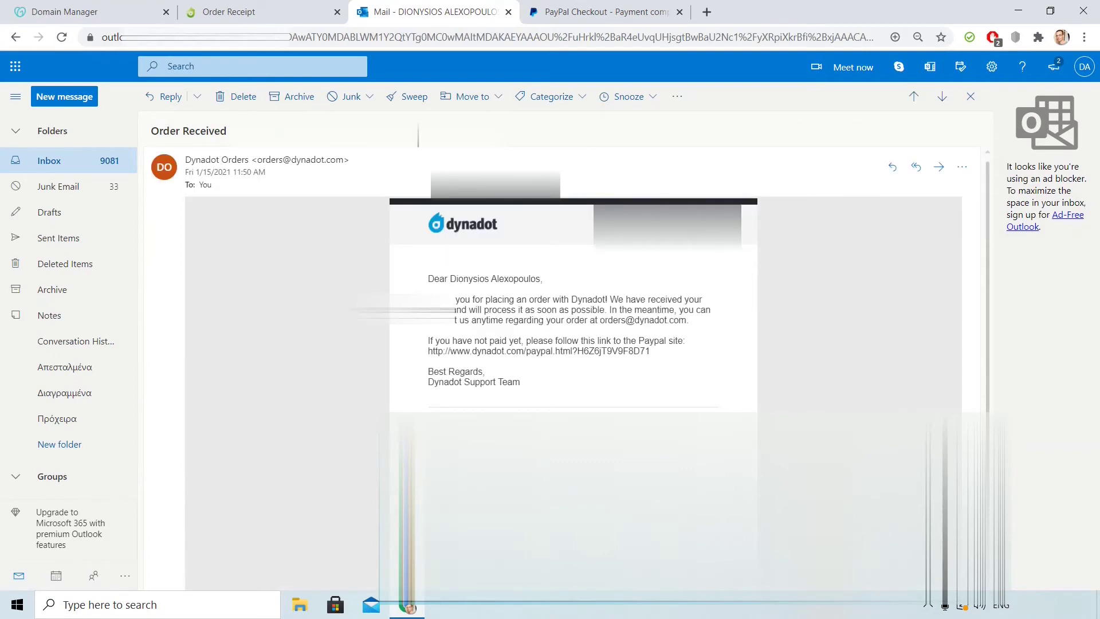
left_click(262, 10)
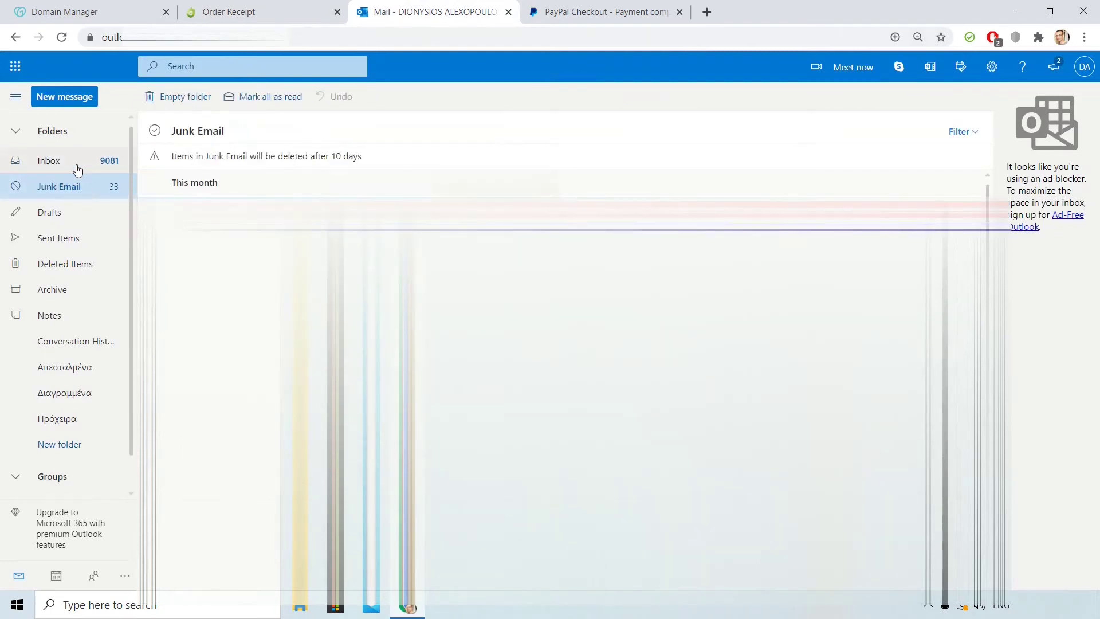
left_click(78, 167)
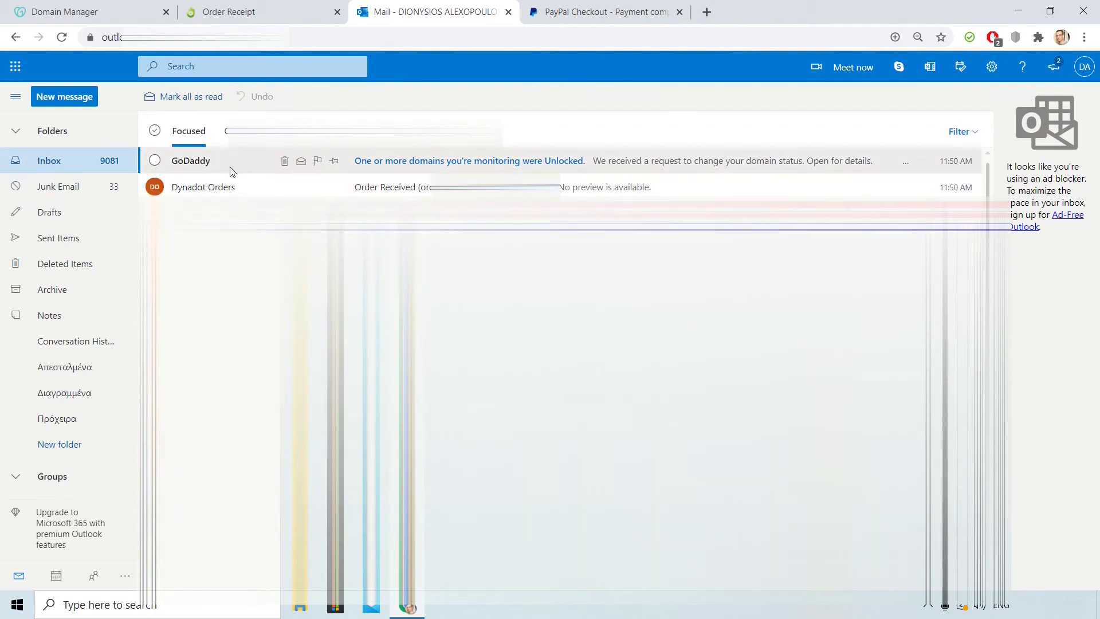
Check Dynadot's Account Summary showing the $8.75 transfer as Processing, due by Jan. 21
left_click(262, 13)
mouse_move(981, 108)
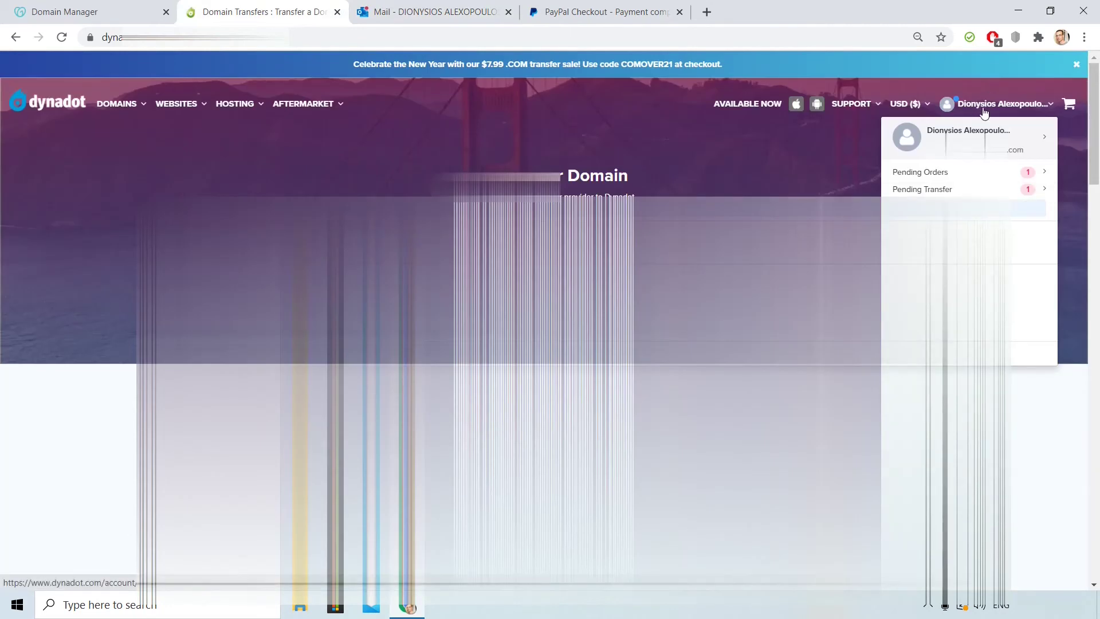
left_click(946, 191)
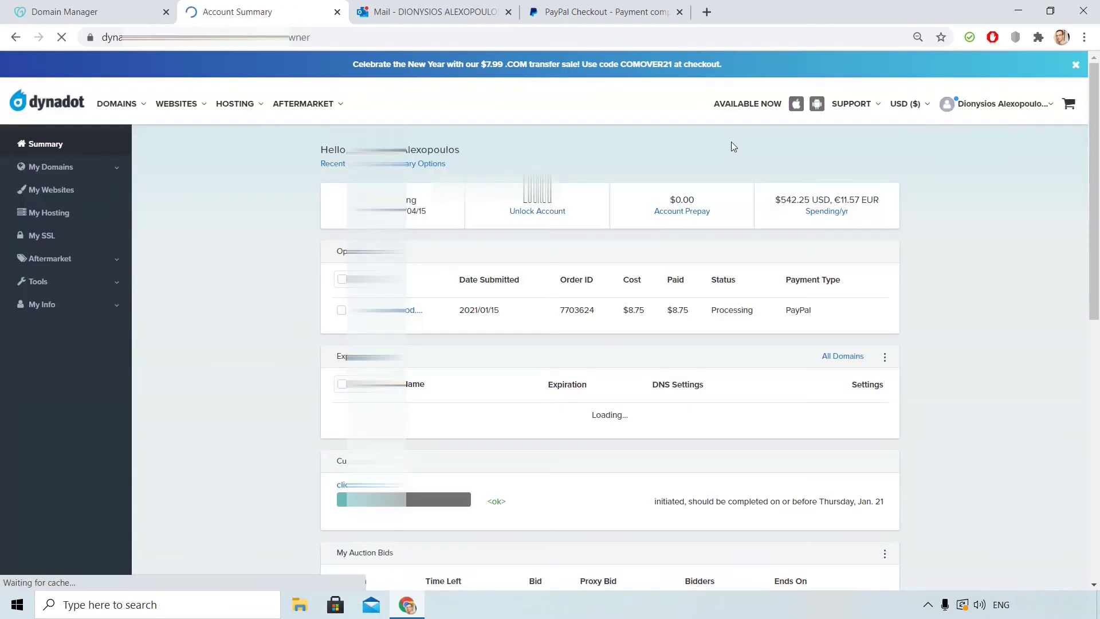
scroll(494, 133, "down", 3)
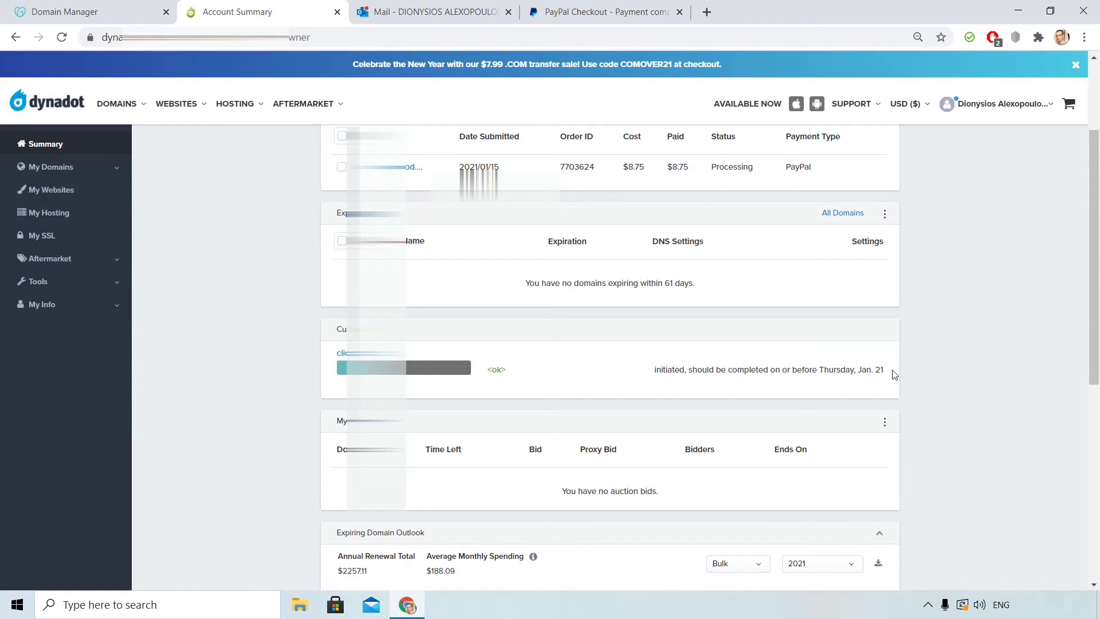
scroll(895, 373, "up", 1)
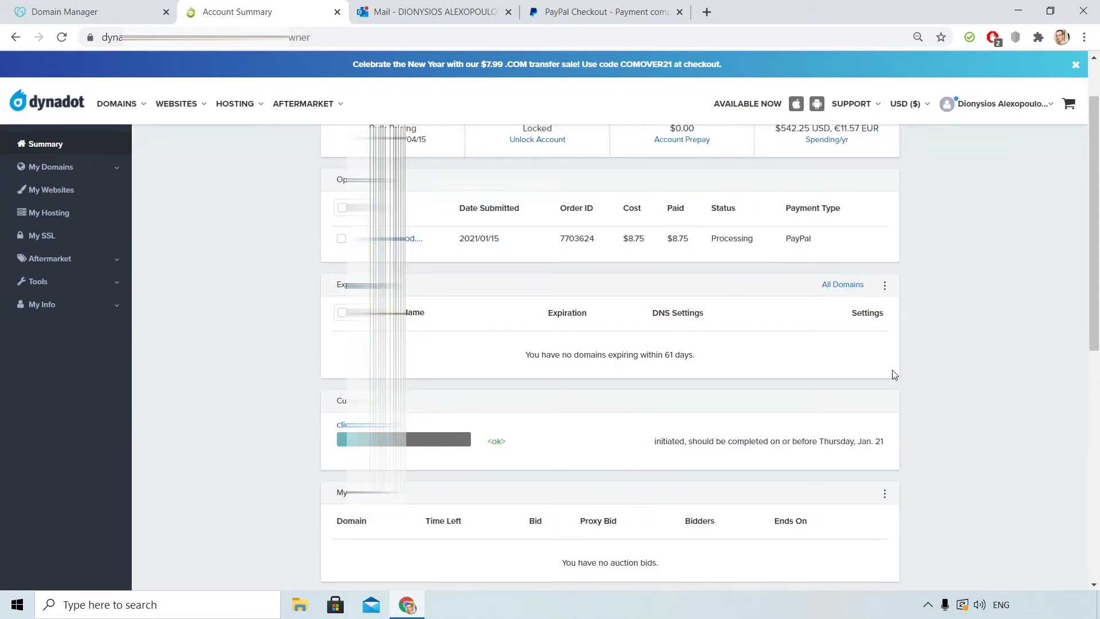
Return to the GoDaddy Domain Settings tab for the food domain
key("ctrl+shift+Tab")
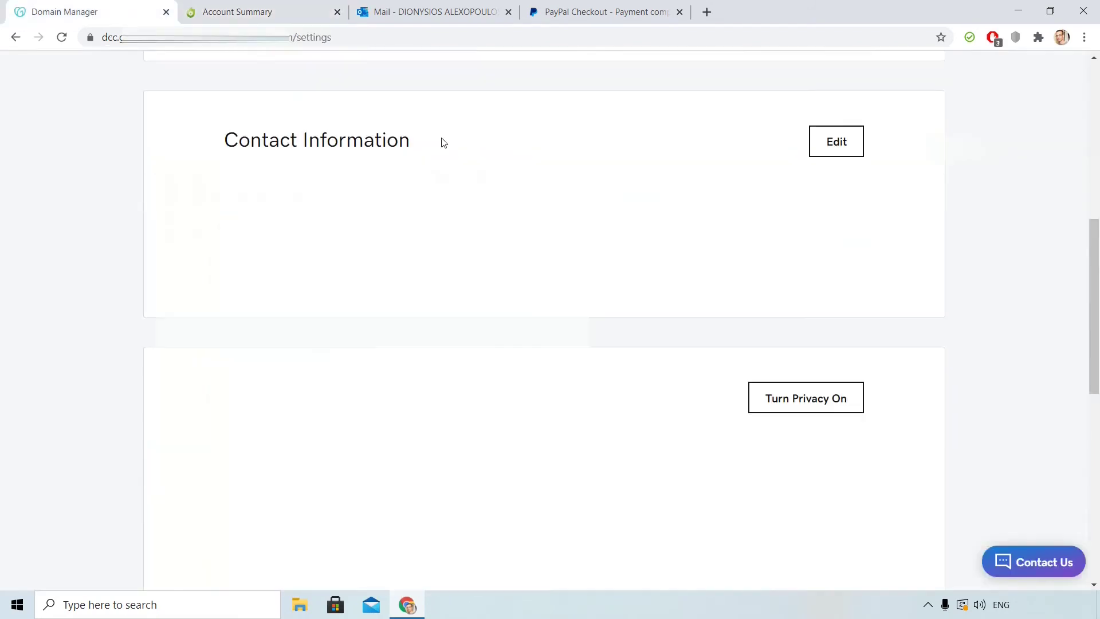
left_click(232, 12)
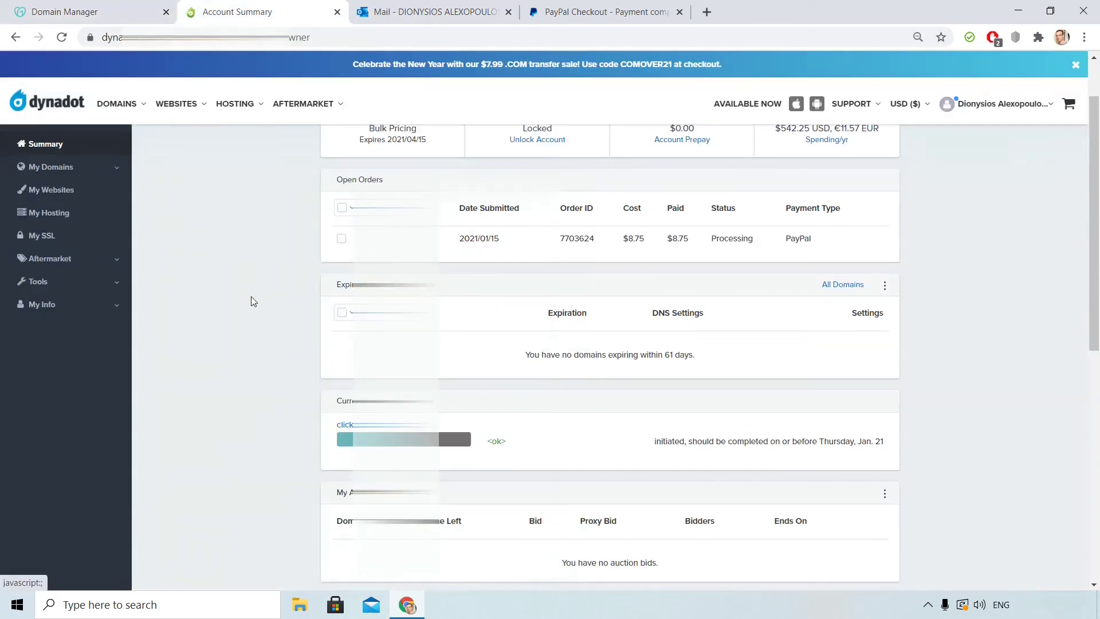
left_click(395, 22)
key("ctrl+shift+Tab")
key("ctrl+shift+Tab")
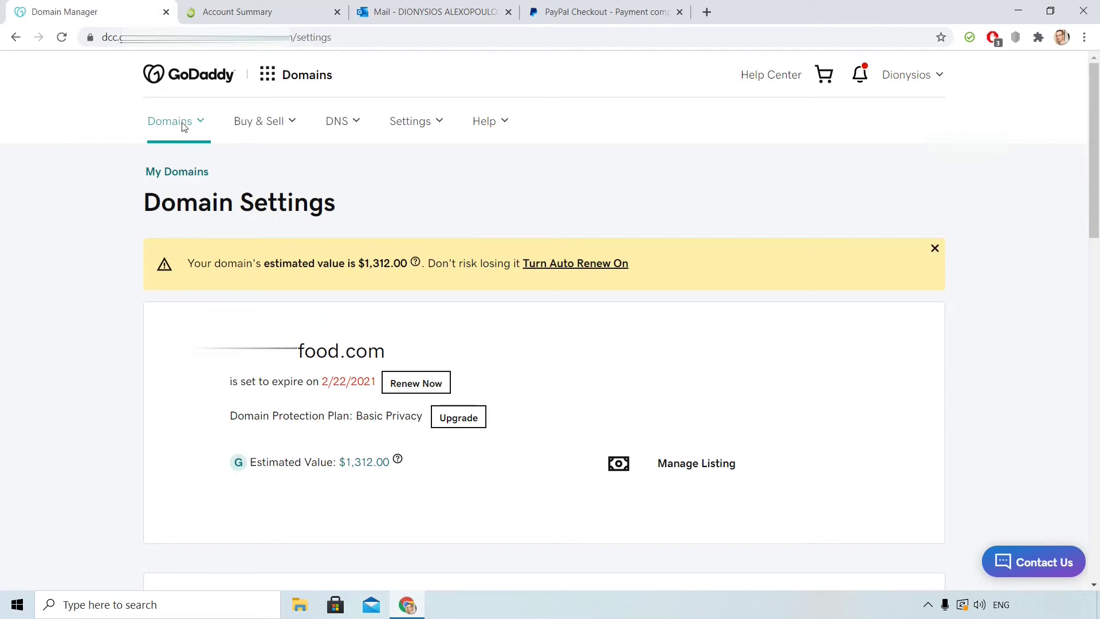
Select the food domain under All Transfers Out and accept its pending transfer-out
left_click(183, 127)
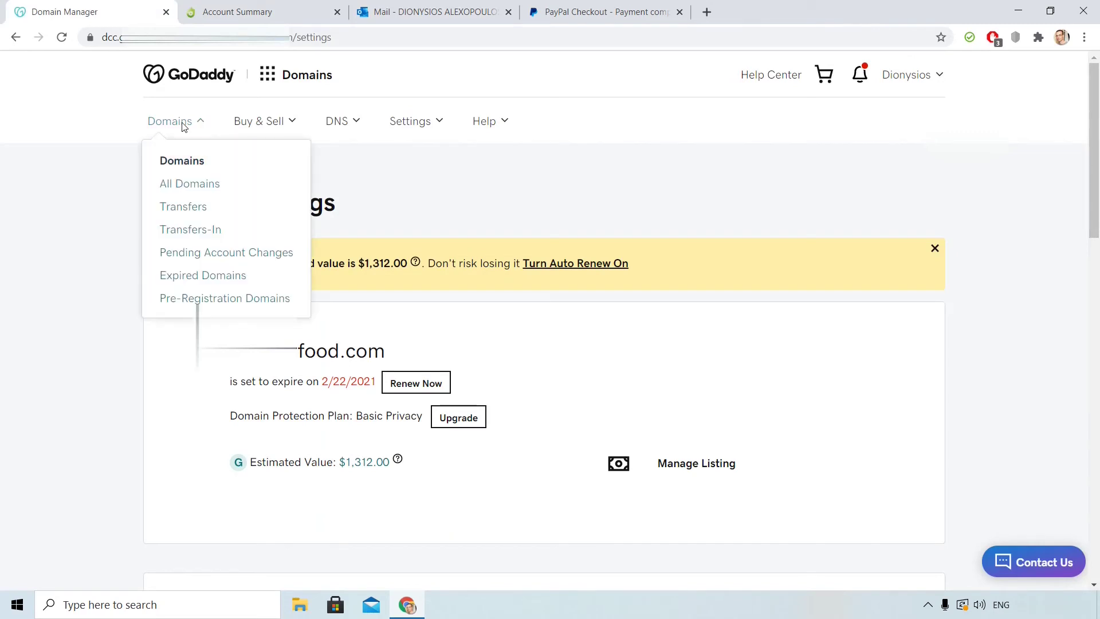
left_click(199, 209)
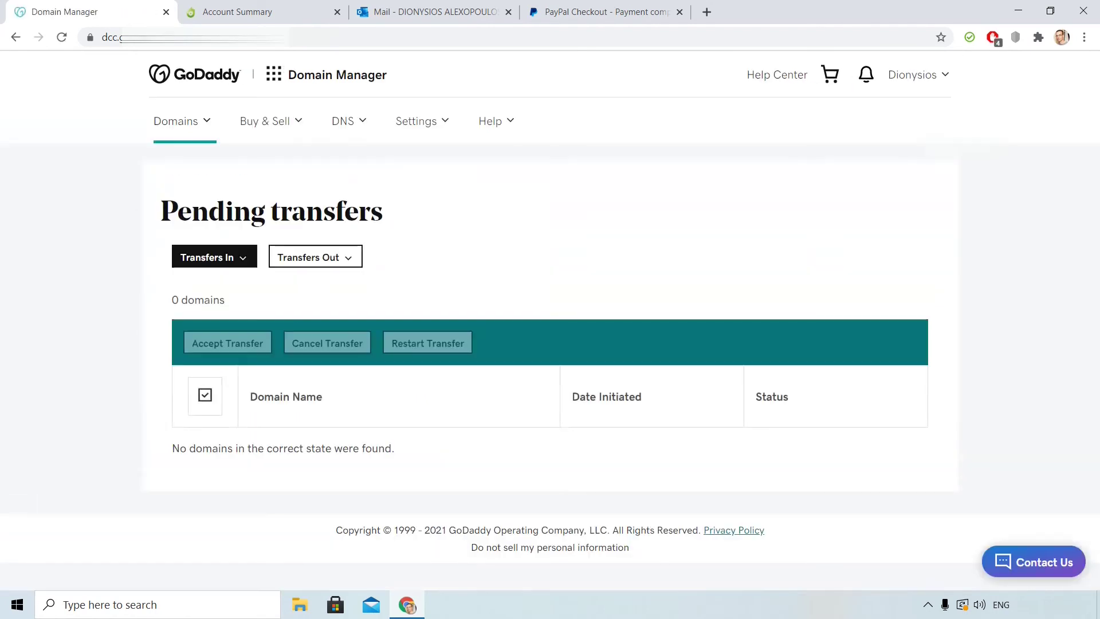
left_click(311, 252)
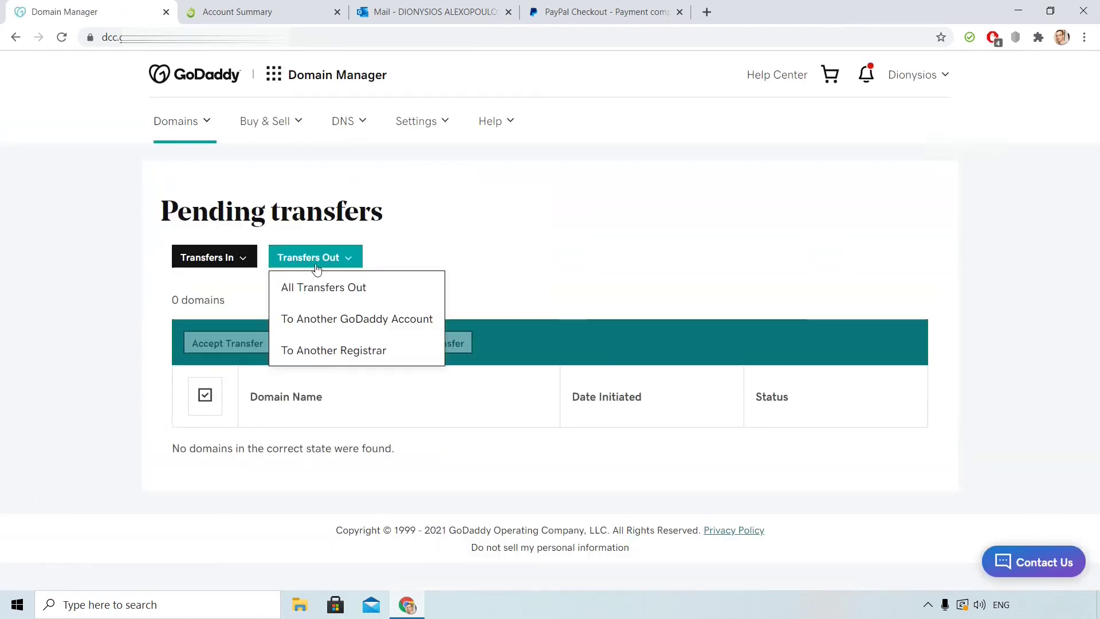
left_click(325, 294)
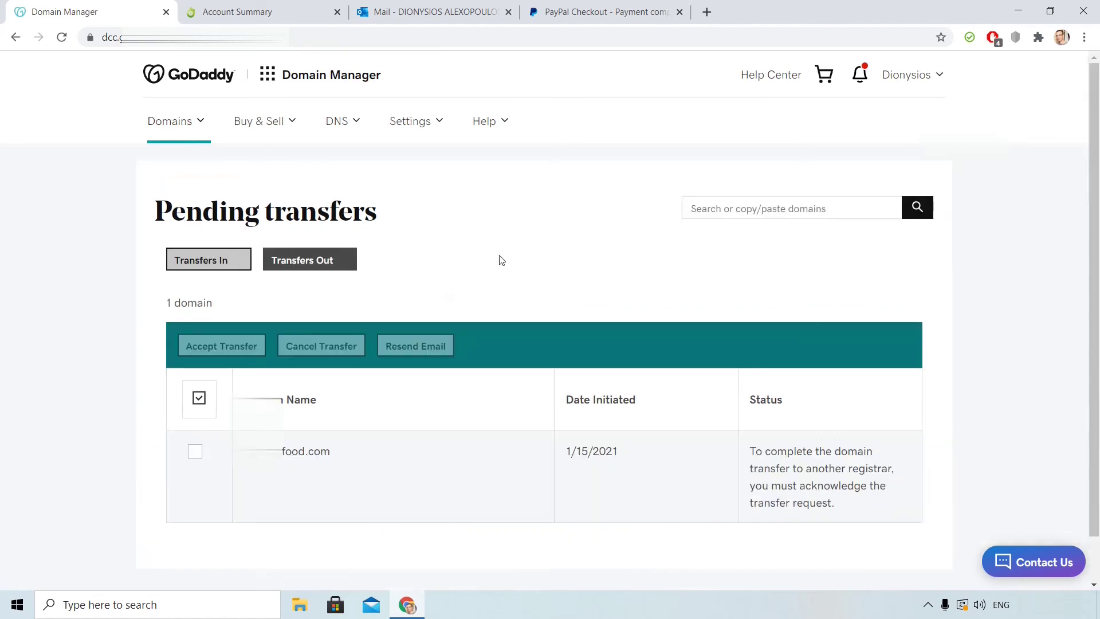
scroll(502, 260, "down", 1)
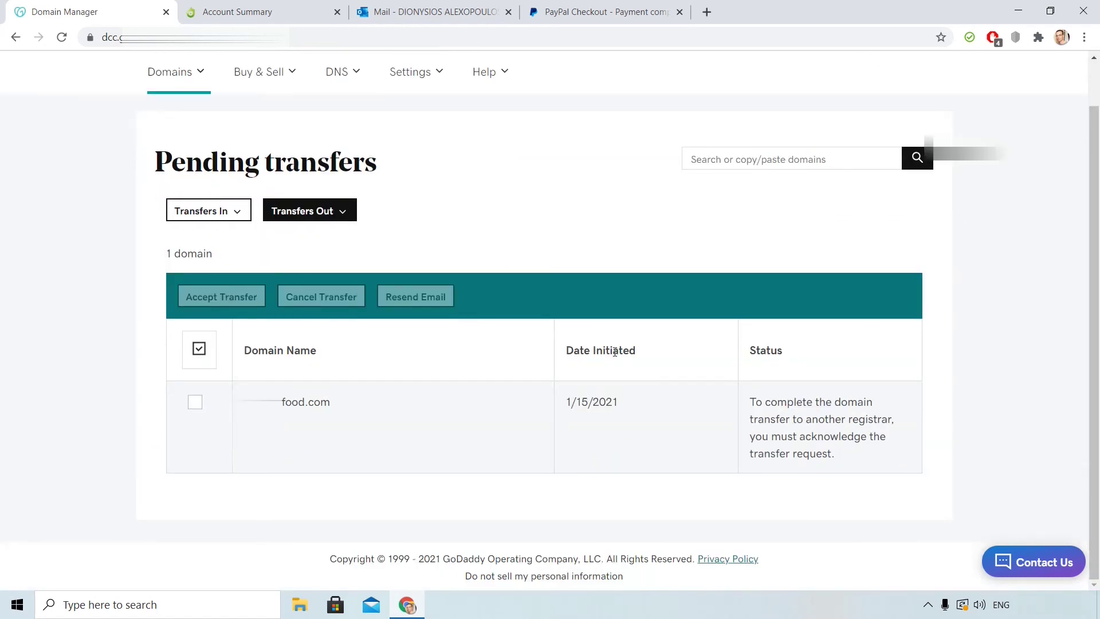
left_click(195, 402)
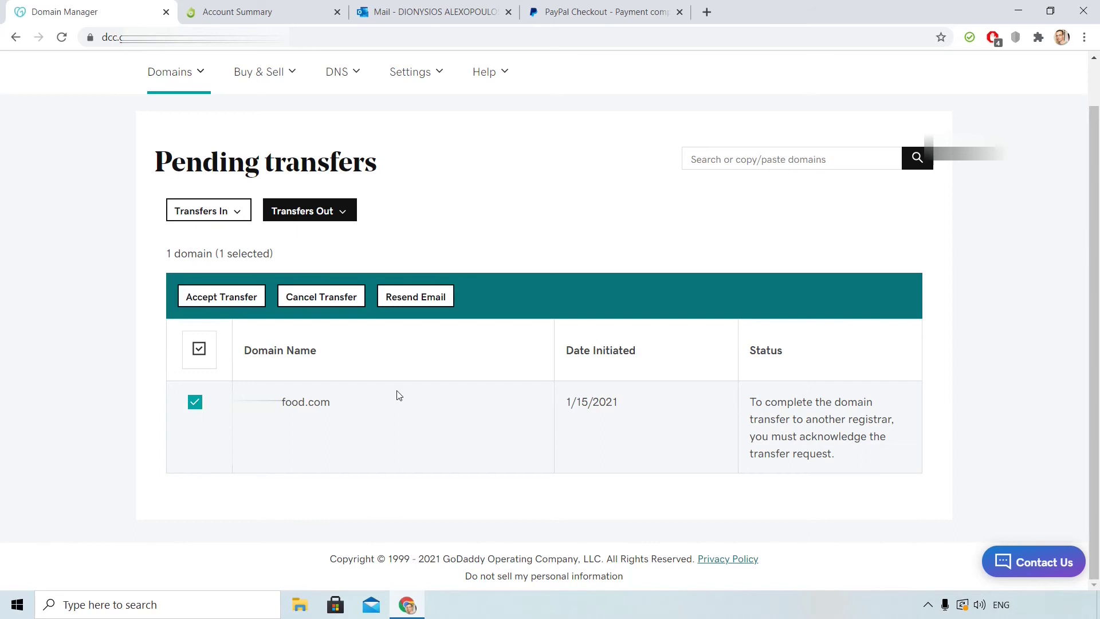
left_click(226, 300)
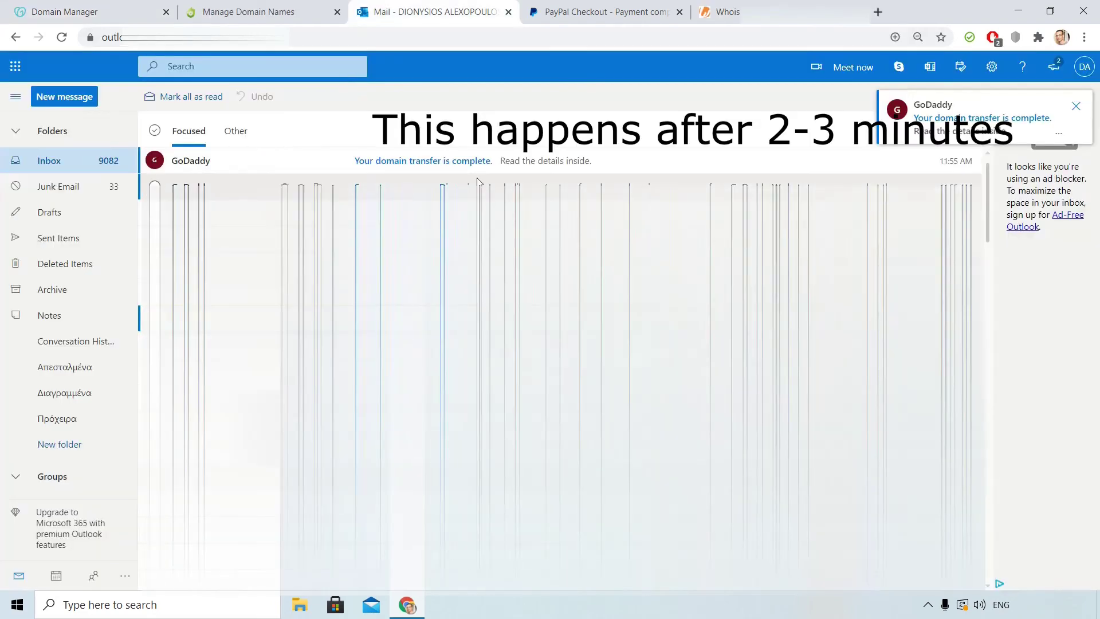
Read GoDaddy's 'Your domain transfer is complete' emails, then return to Domain Manager
left_click(475, 162)
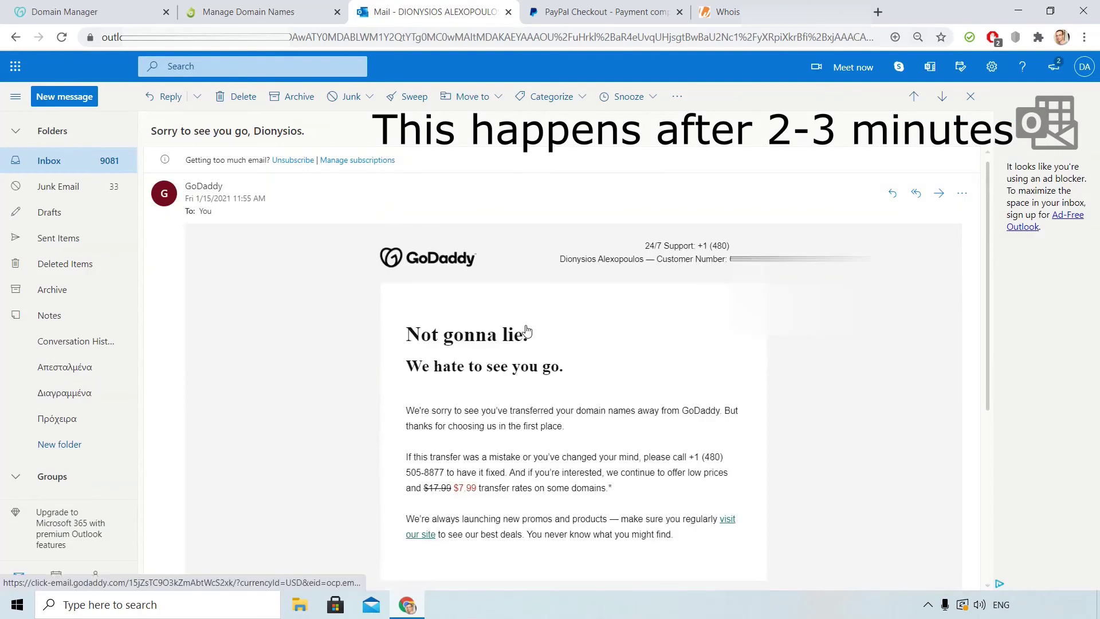
left_click(74, 166)
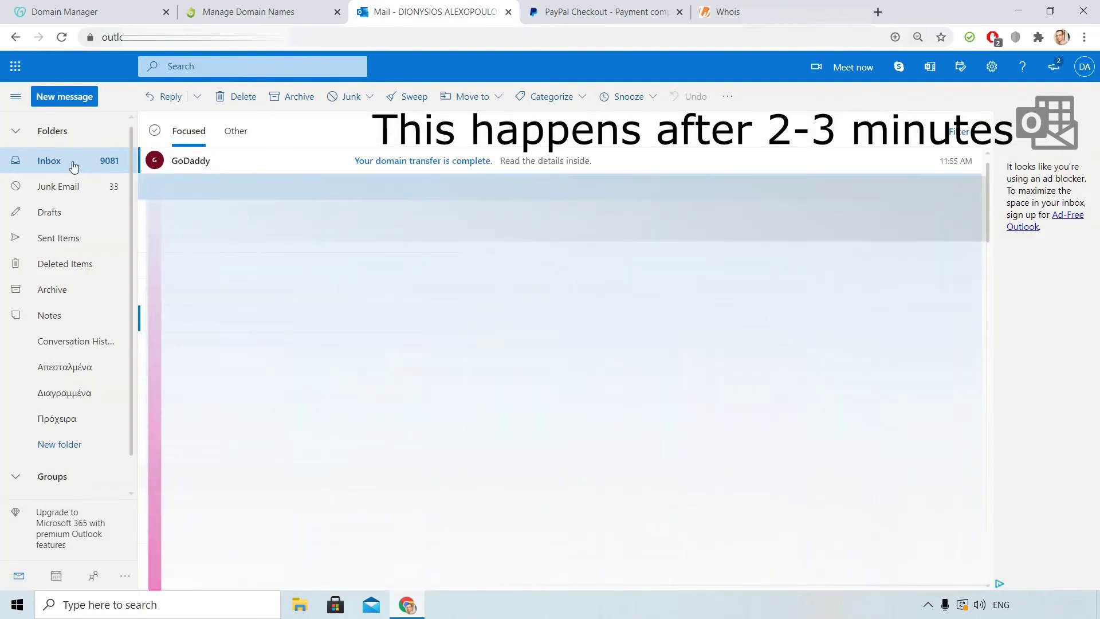
left_click(500, 164)
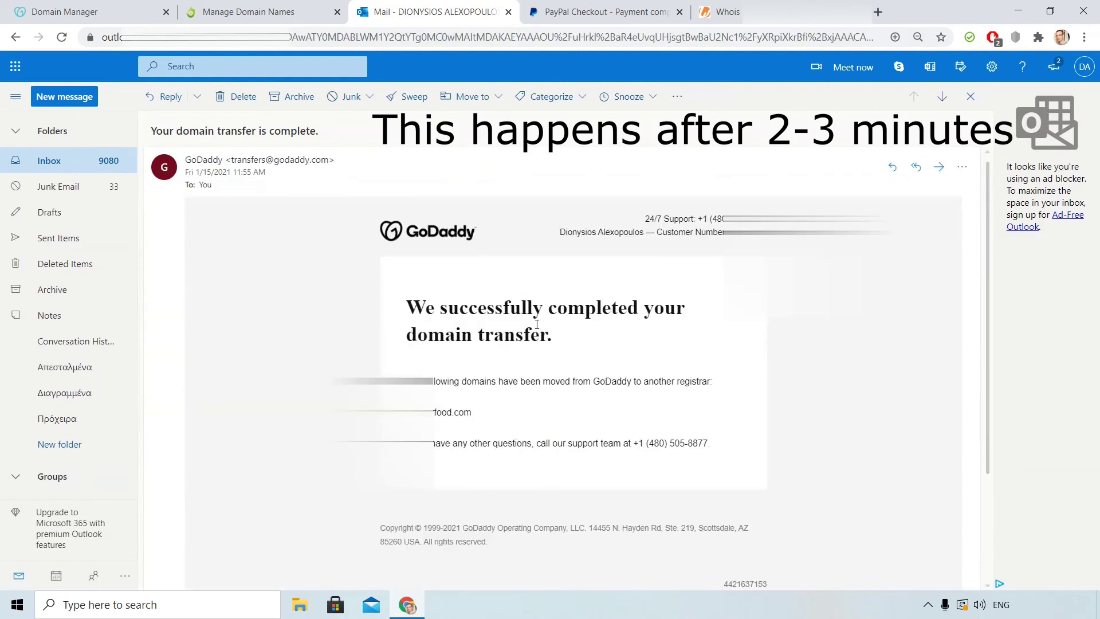
left_click(123, 12)
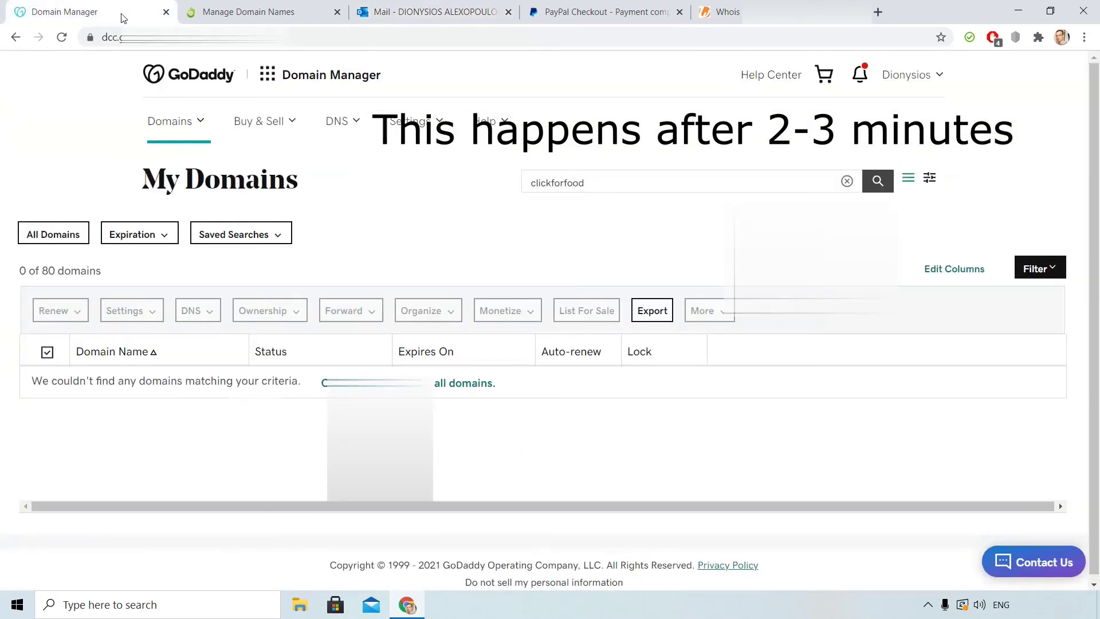
Switch to the Dynadot account and check the domain's Pending Transfer status
left_click(192, 122)
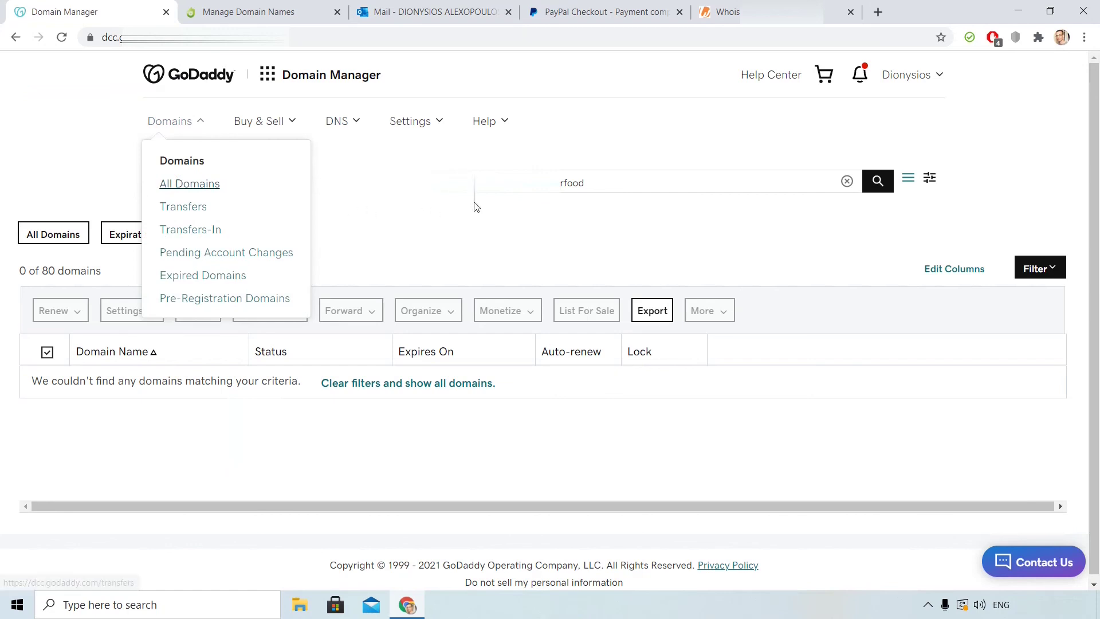
left_click(249, 12)
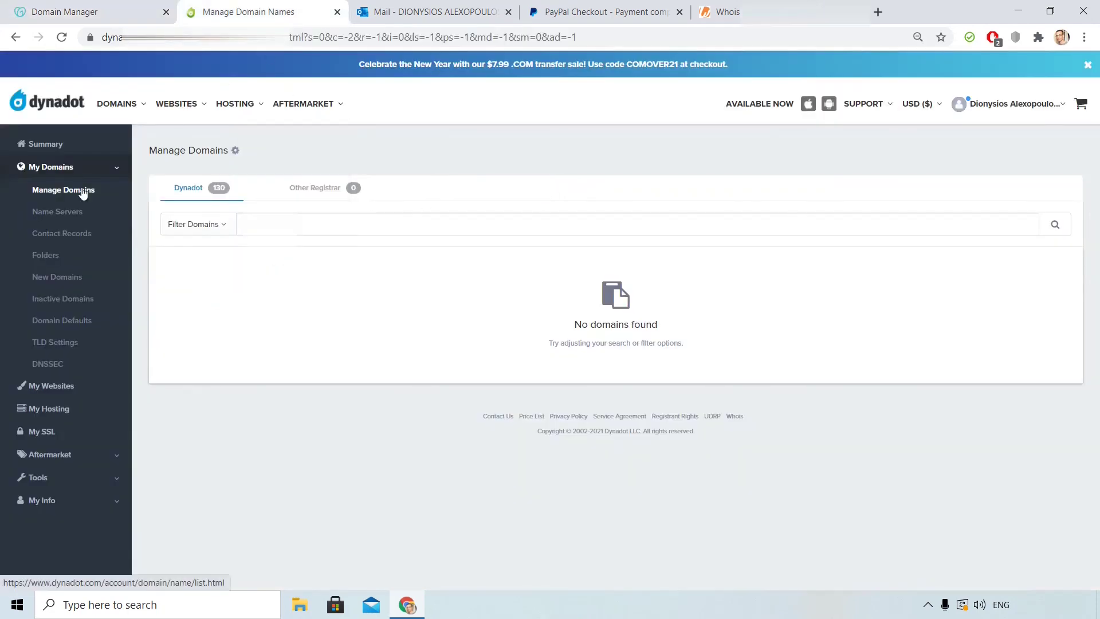
mouse_move(986, 108)
left_click(951, 190)
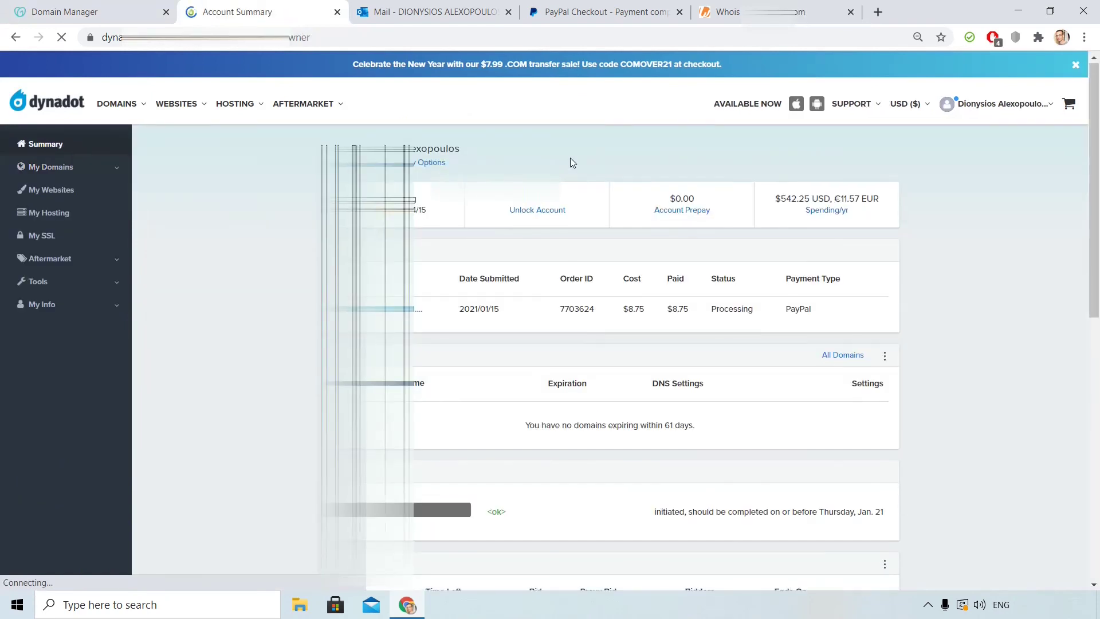
scroll(572, 163, "down", 4)
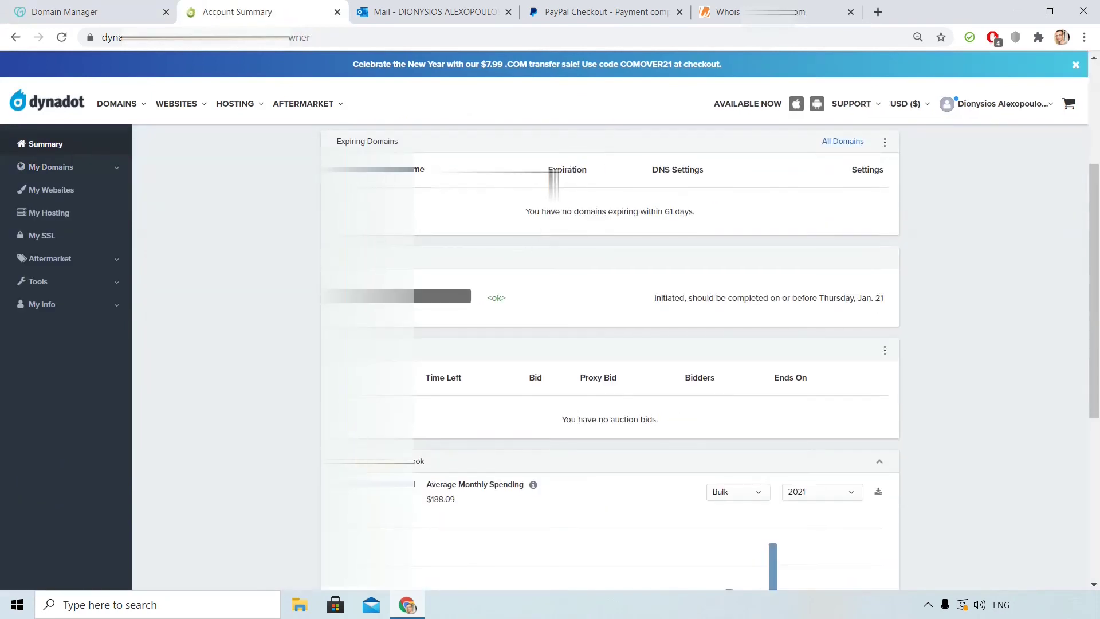
scroll(86, 197, "up", 3)
Search Manage Domains for the food domain, recheck Pending Transfer, then view its Whois record
left_click(80, 173)
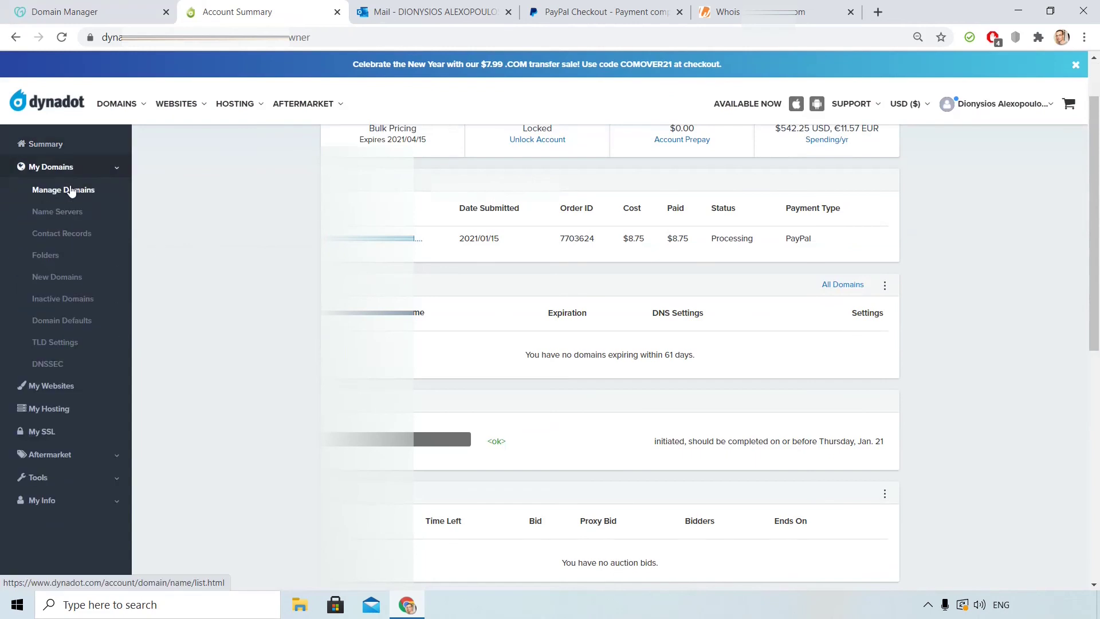
left_click(73, 190)
left_click(524, 214)
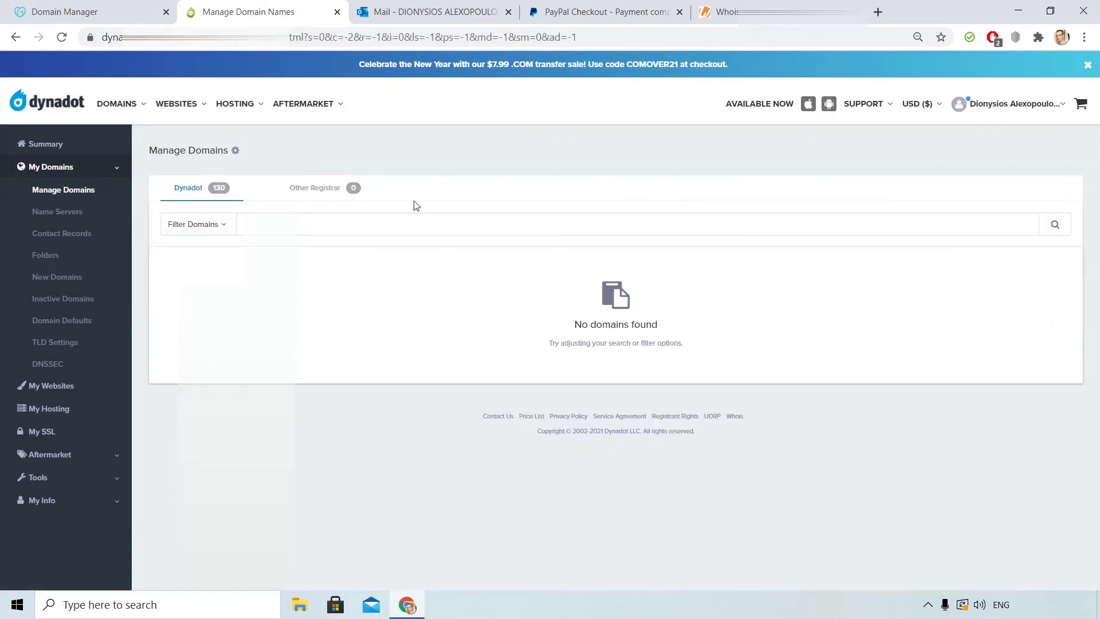
mouse_move(952, 108)
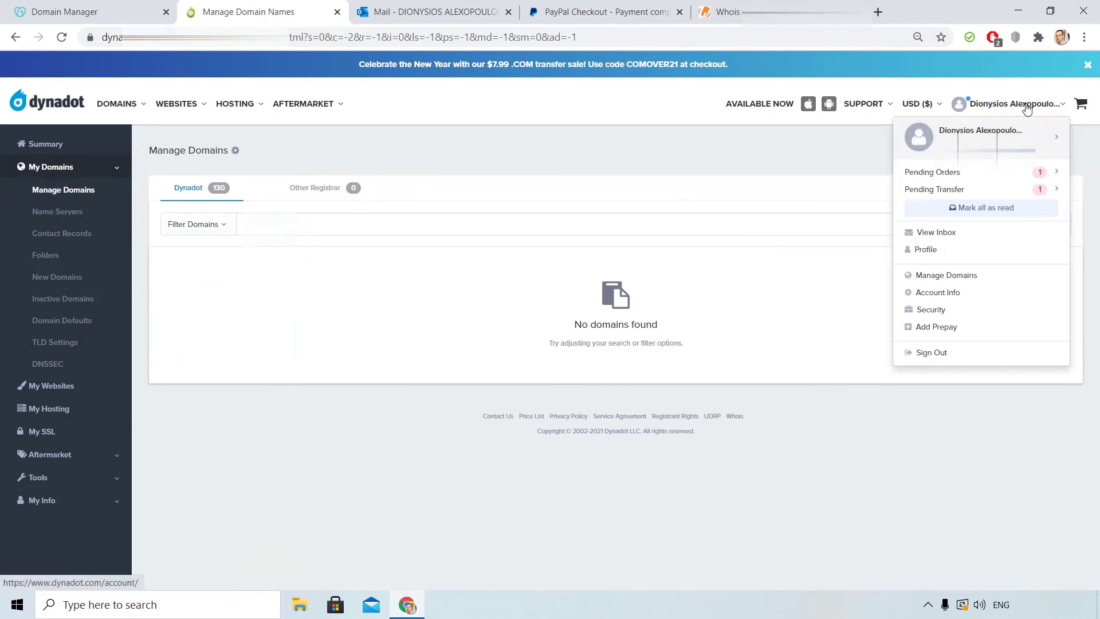
left_click(955, 188)
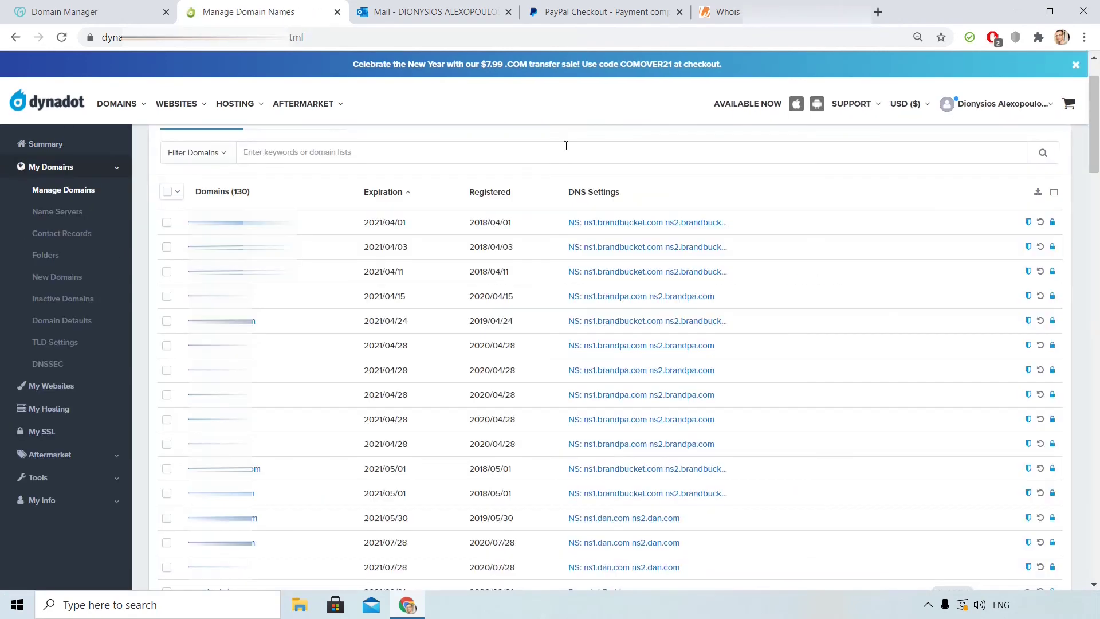
left_click(723, 11)
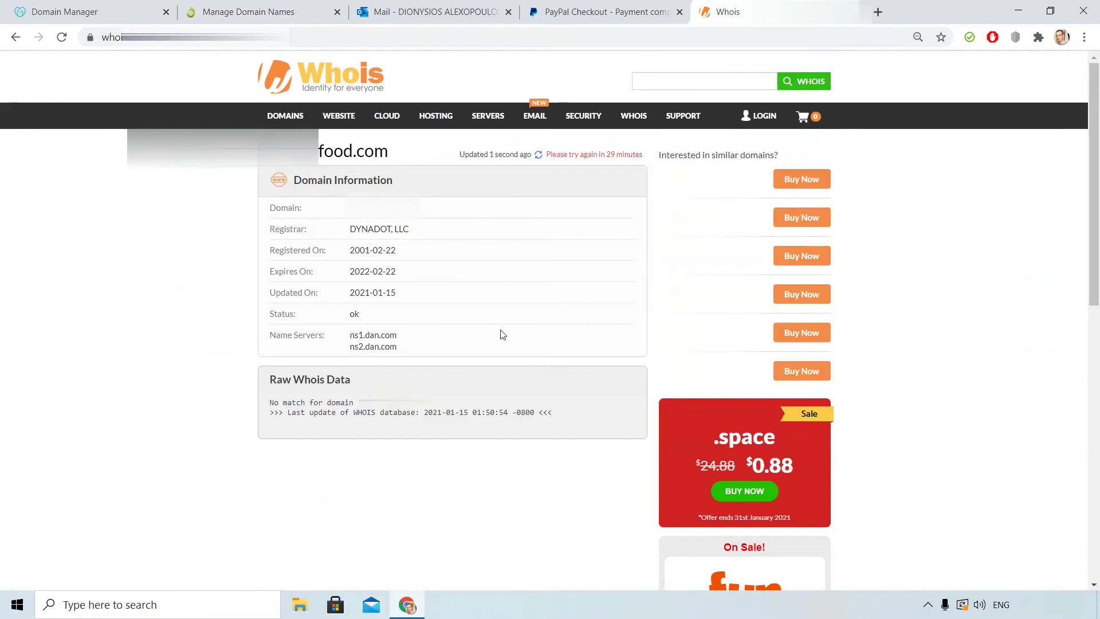
Highlight DYNADOT, LLC as the Whois registrar and return to Dynadot's domain list
left_click_drag(410, 229, 349, 234)
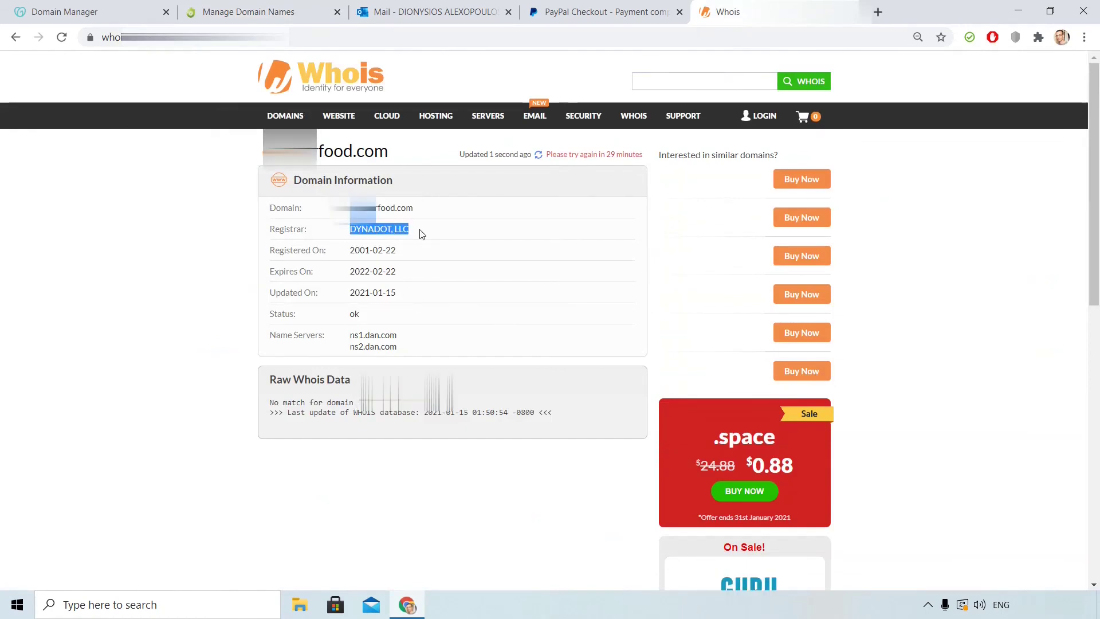
left_click(246, 12)
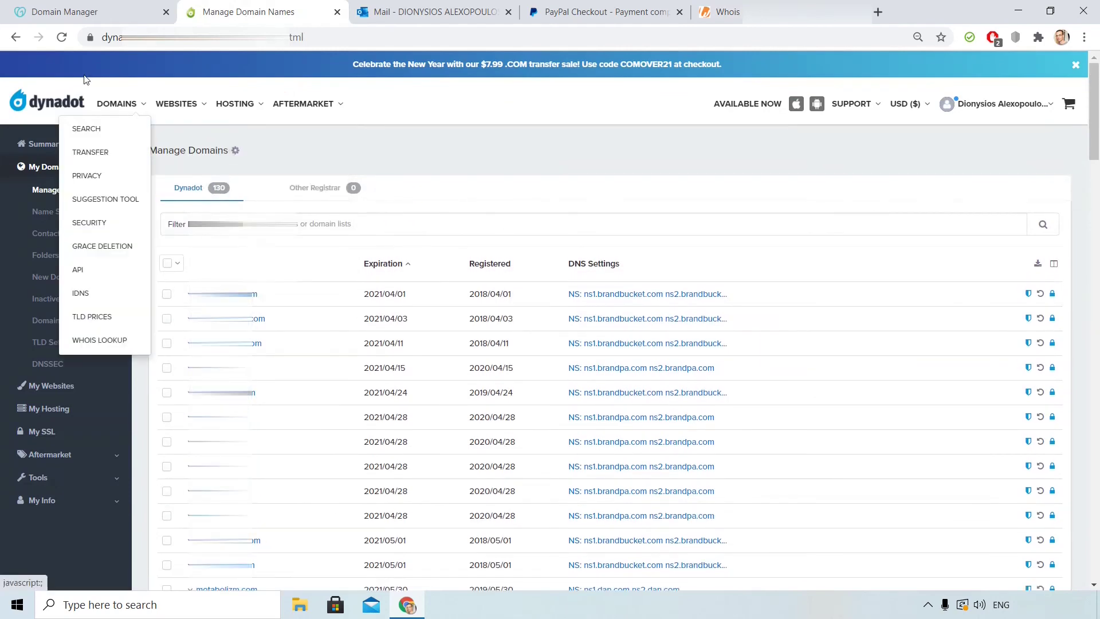
Read Dynadot's Transfer Complete email, then view the invoice showing the $8.75 transfer Completed
left_click(421, 14)
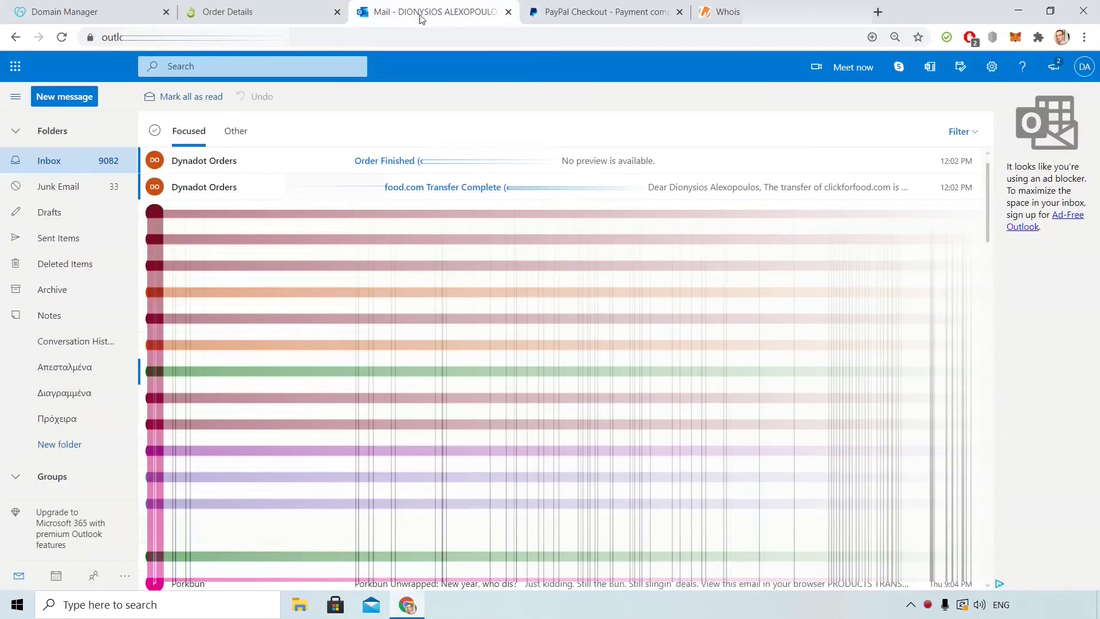
left_click(209, 192)
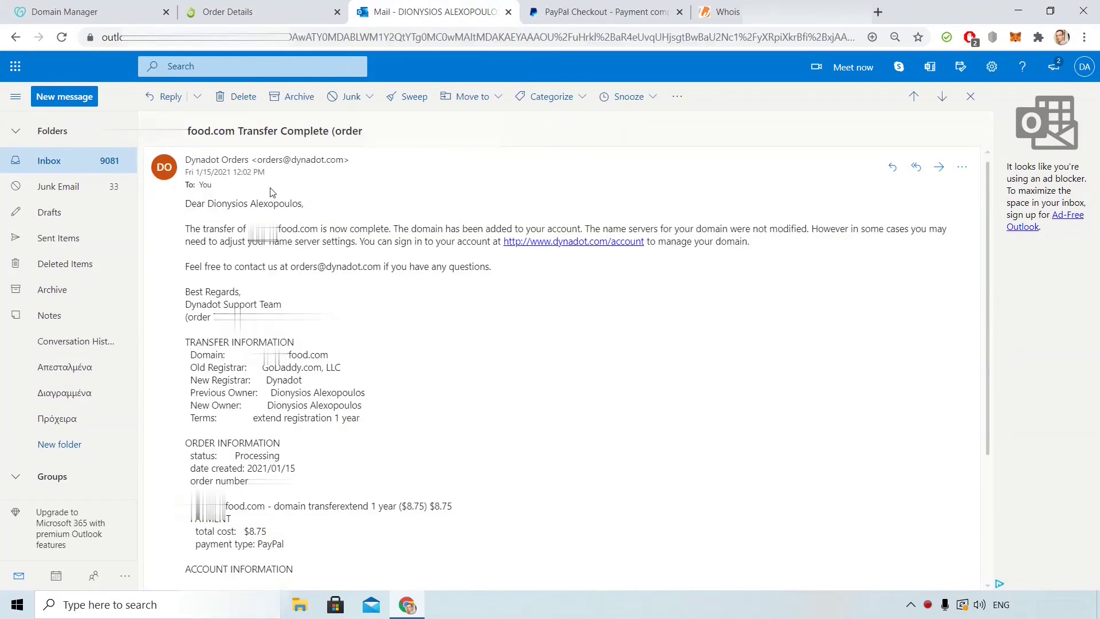
left_click(79, 161)
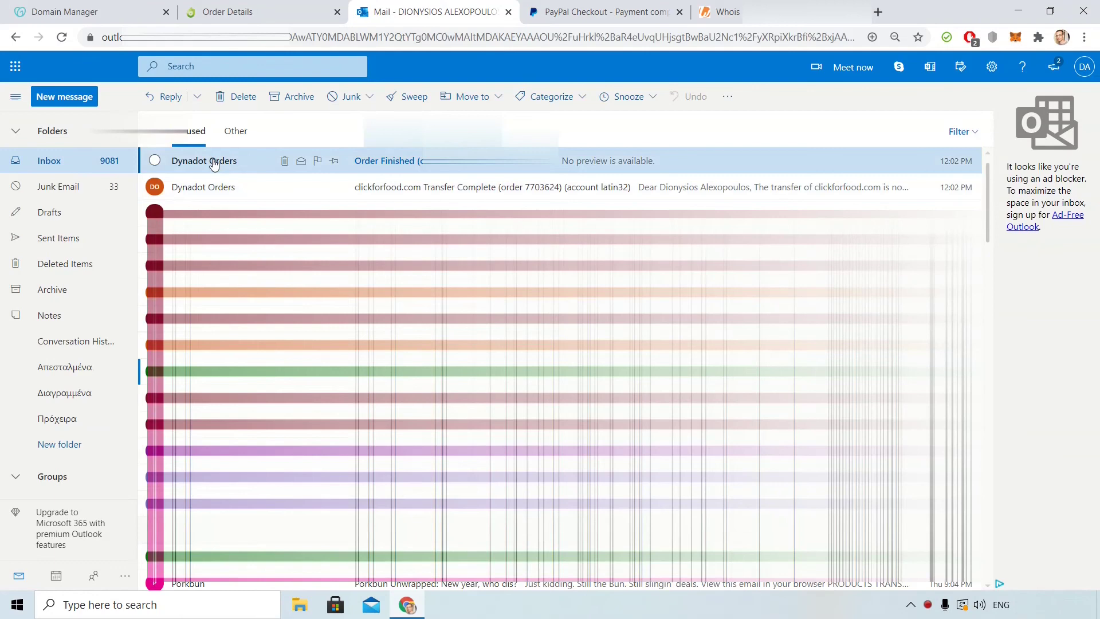
key("ctrl+shift+Tab")
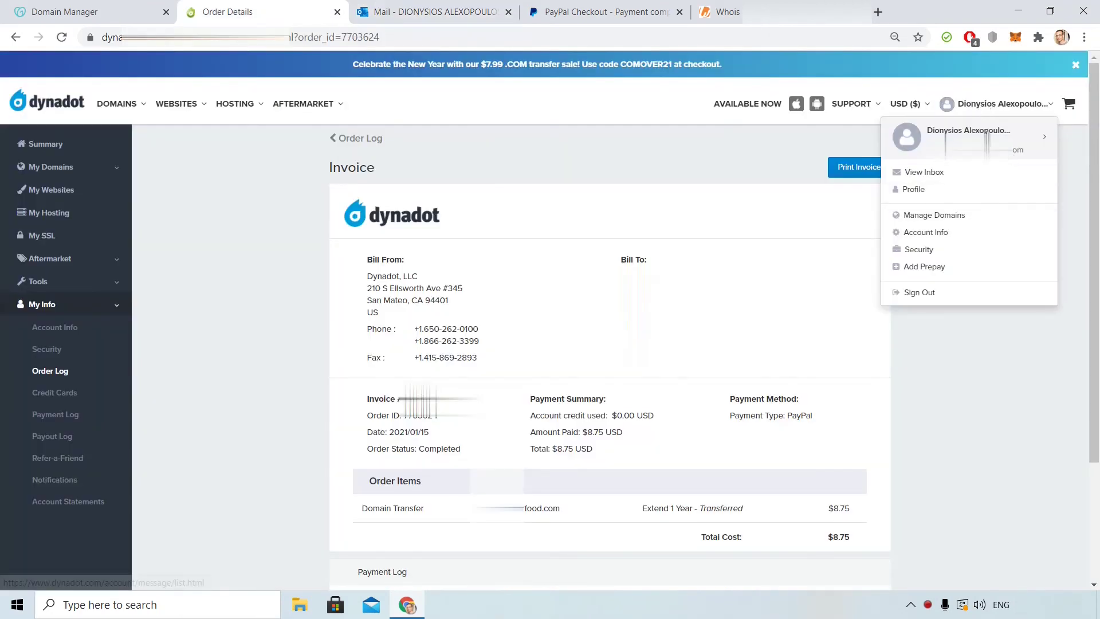
Filter Dynadot's Manage Domains by 'food' to show food.com, expiring 2022/02/22
left_click(86, 168)
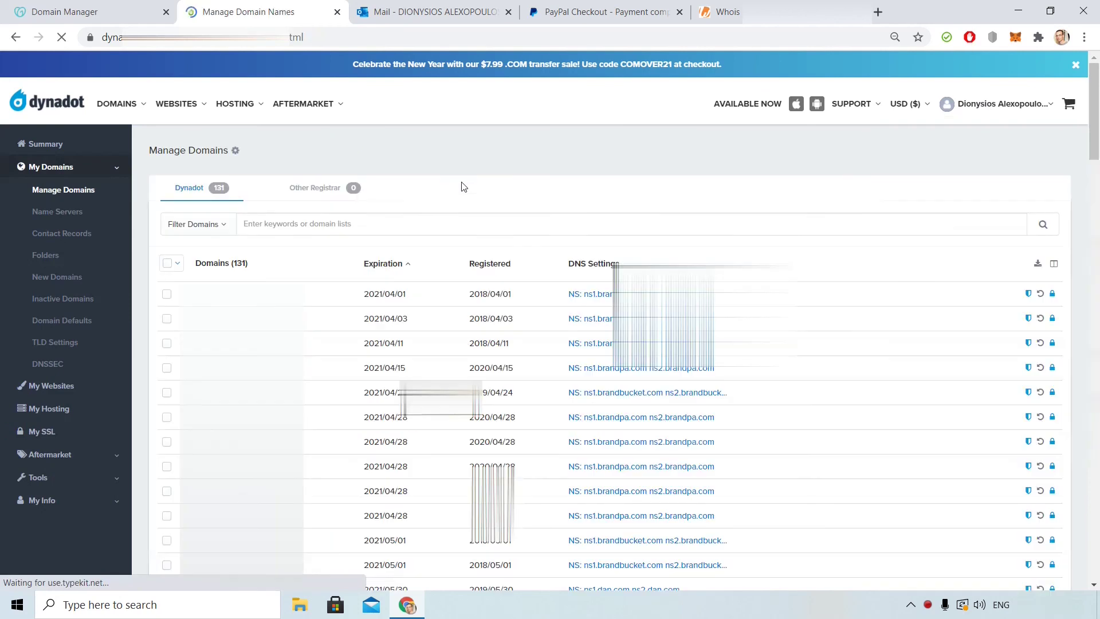
left_click(341, 220)
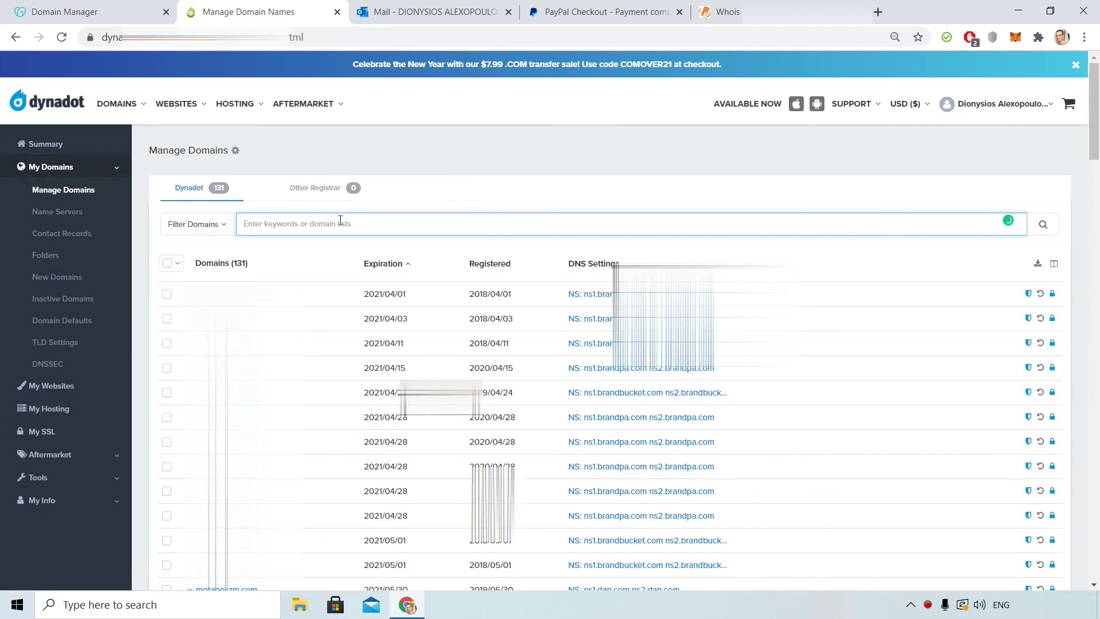
type("rfood")
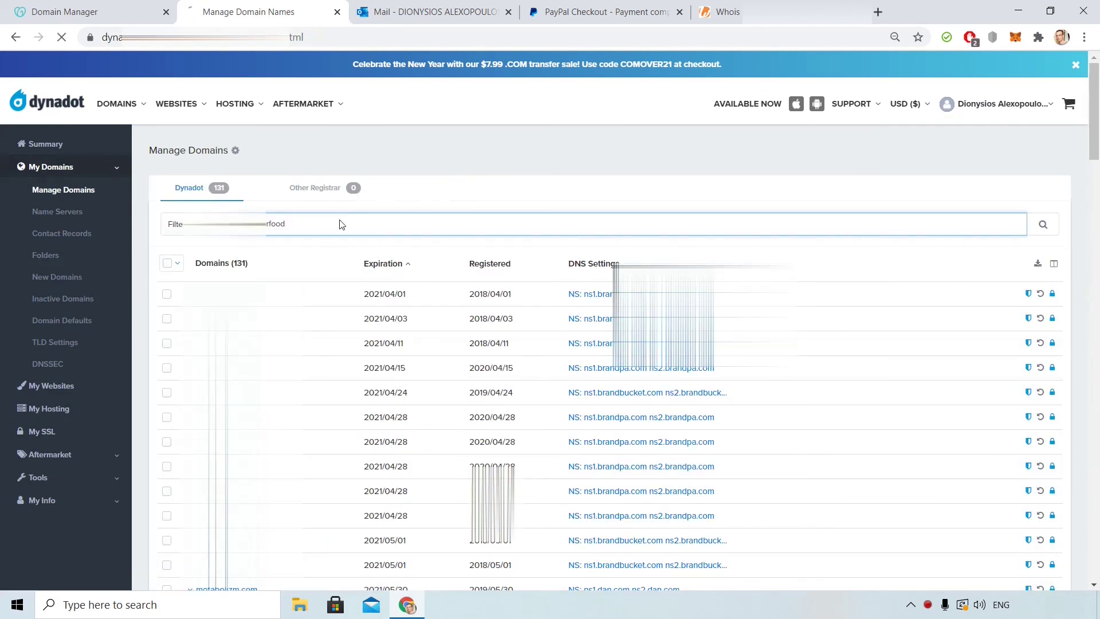
key("Return")
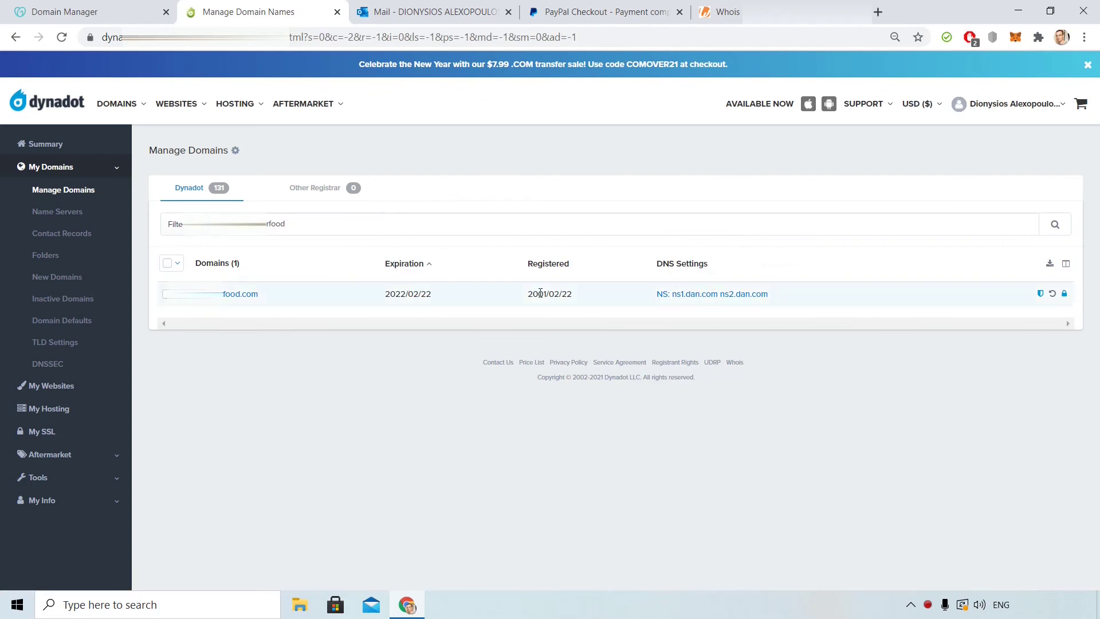